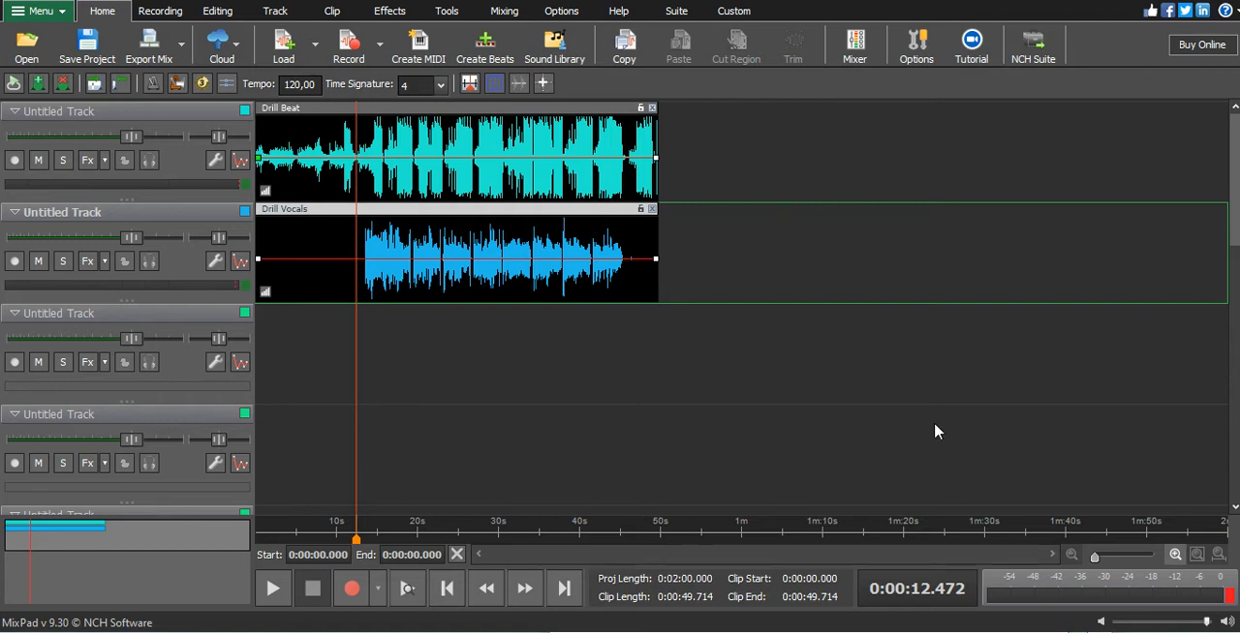
- Create a group effect named "Ad Effect" from the vocal track and close its effects window
left_click(104, 263)
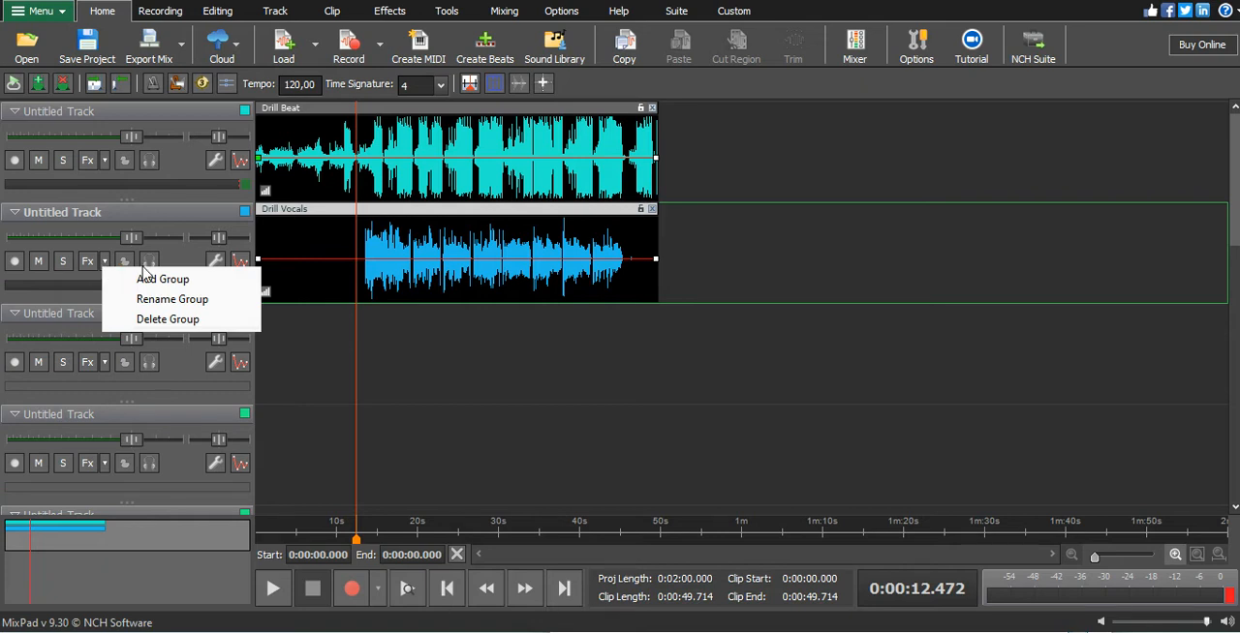
left_click(146, 279)
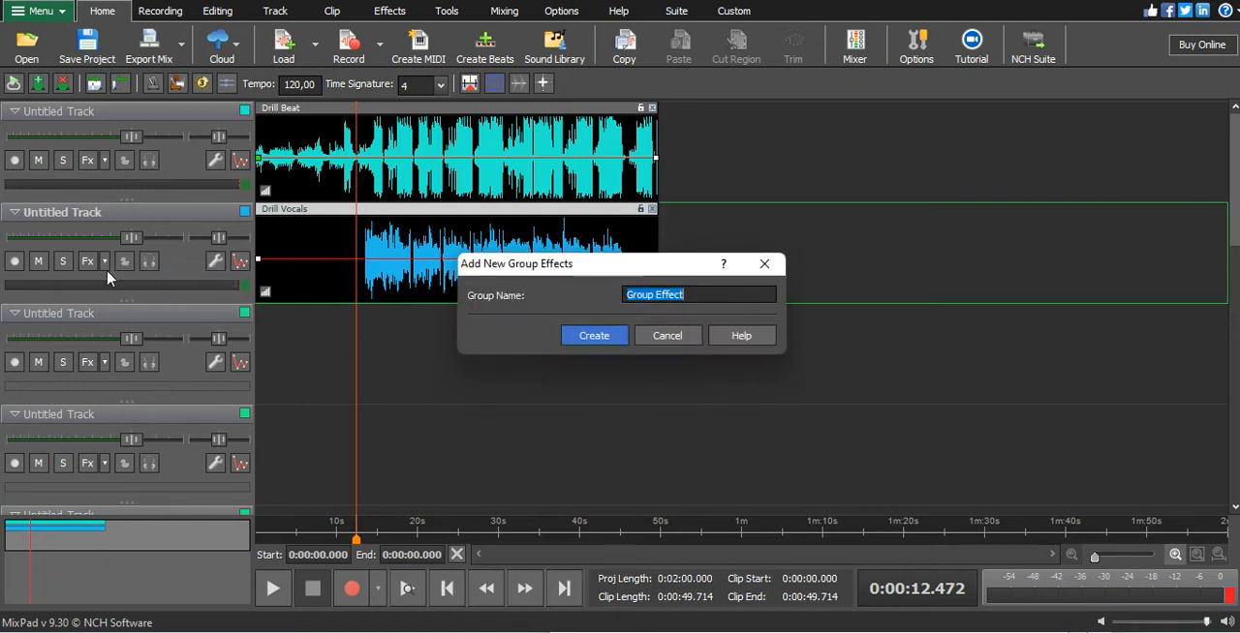
double_click(644, 295)
type("Ad")
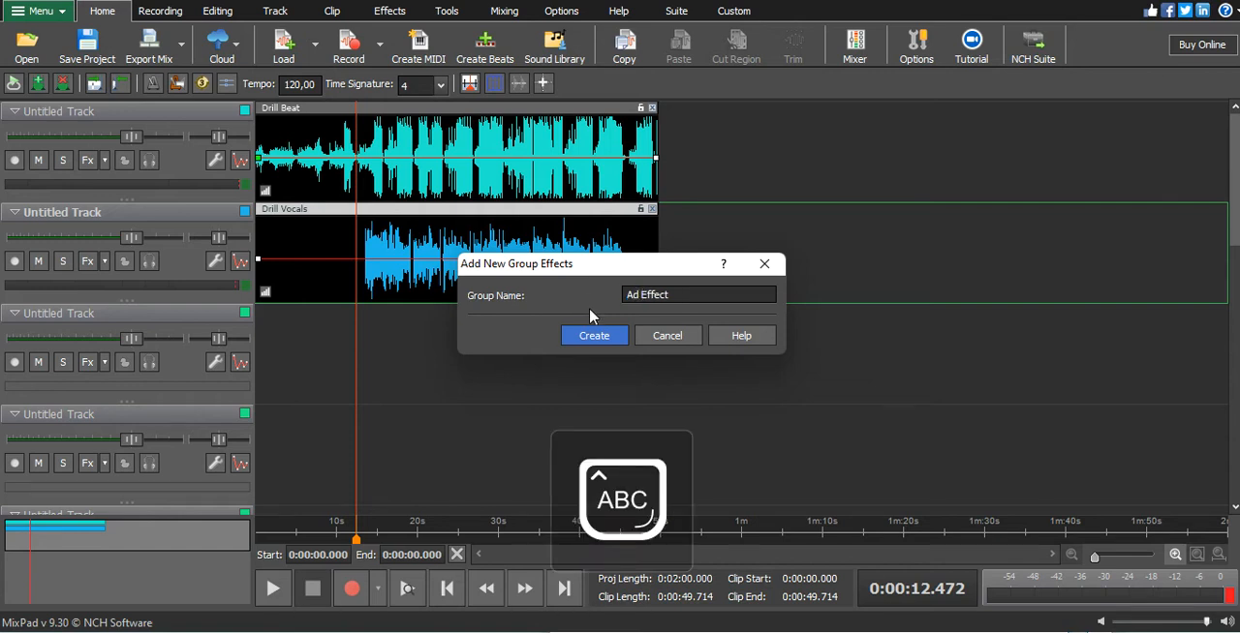
left_click(598, 342)
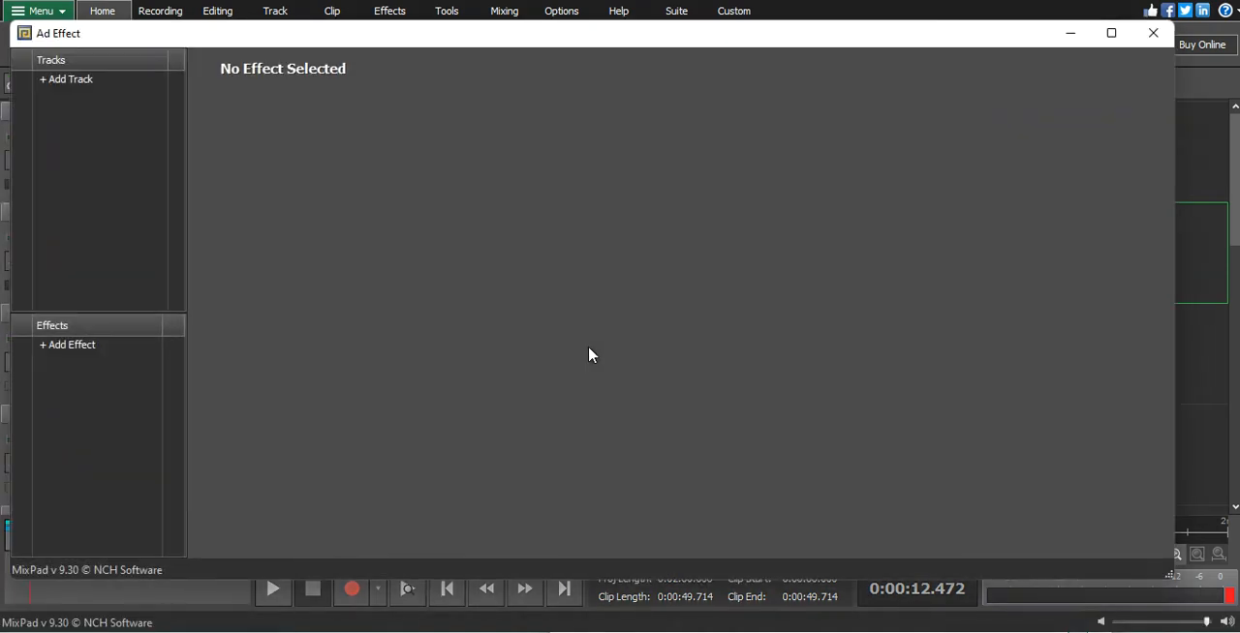
left_click(1152, 33)
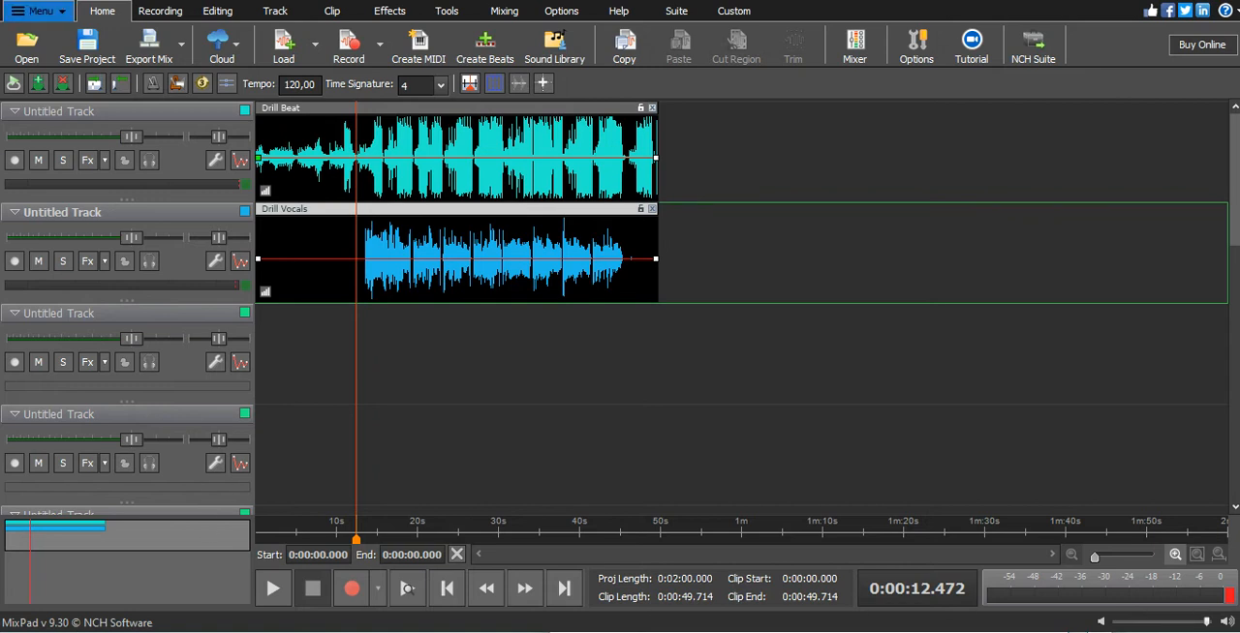
- Play back the beat and vocals, then return the playhead to about 12.8 s, just before the vocals start
left_click(273, 589)
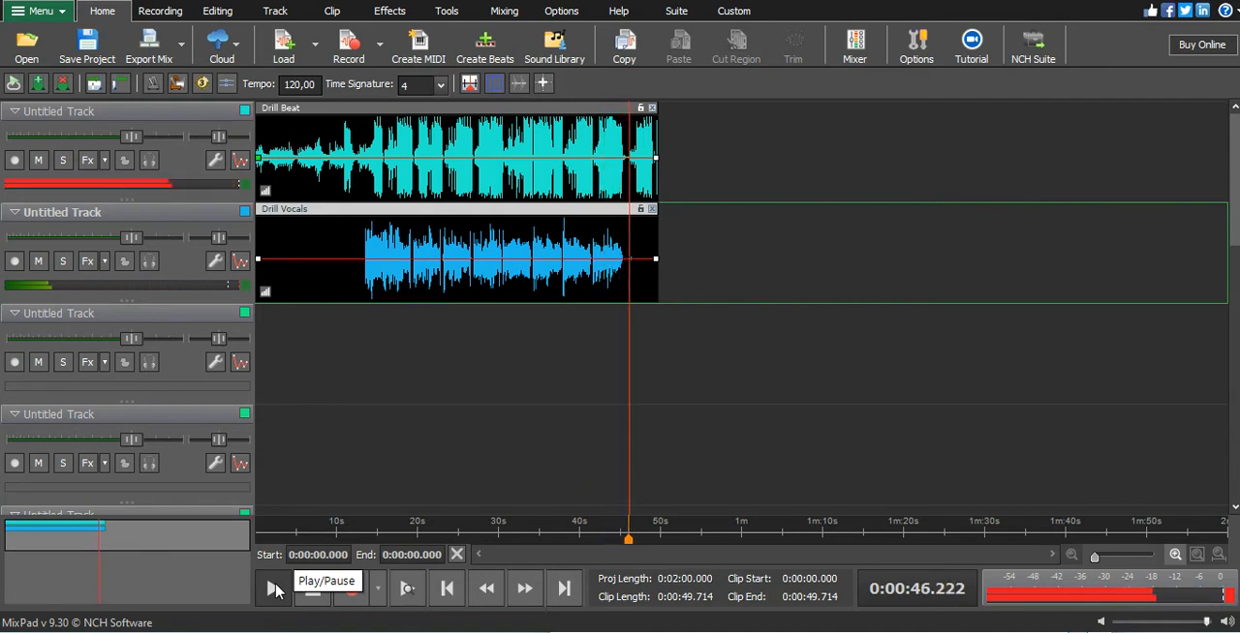
left_click(274, 589)
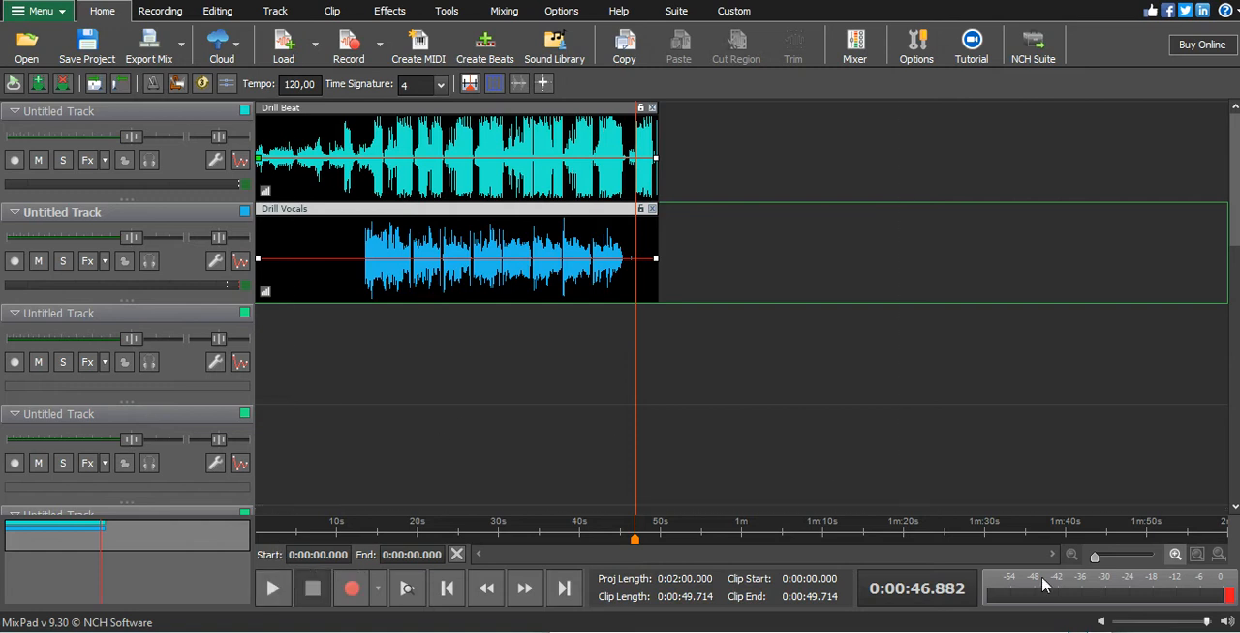
left_click(369, 534)
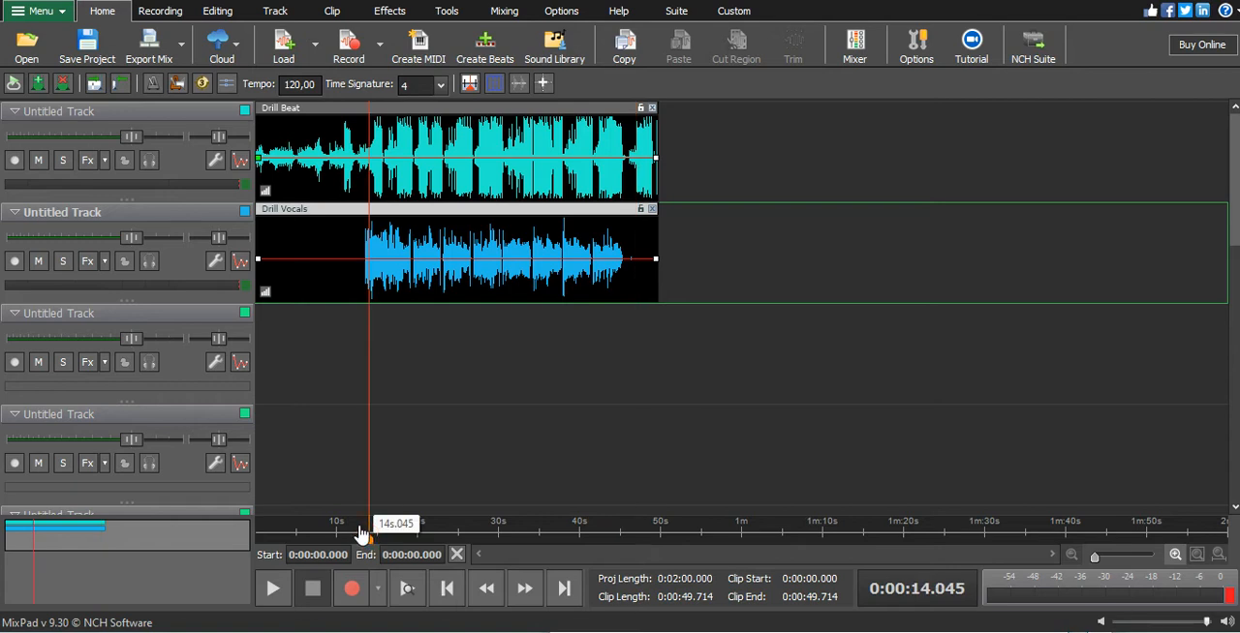
left_click_drag(361, 534, 358, 534)
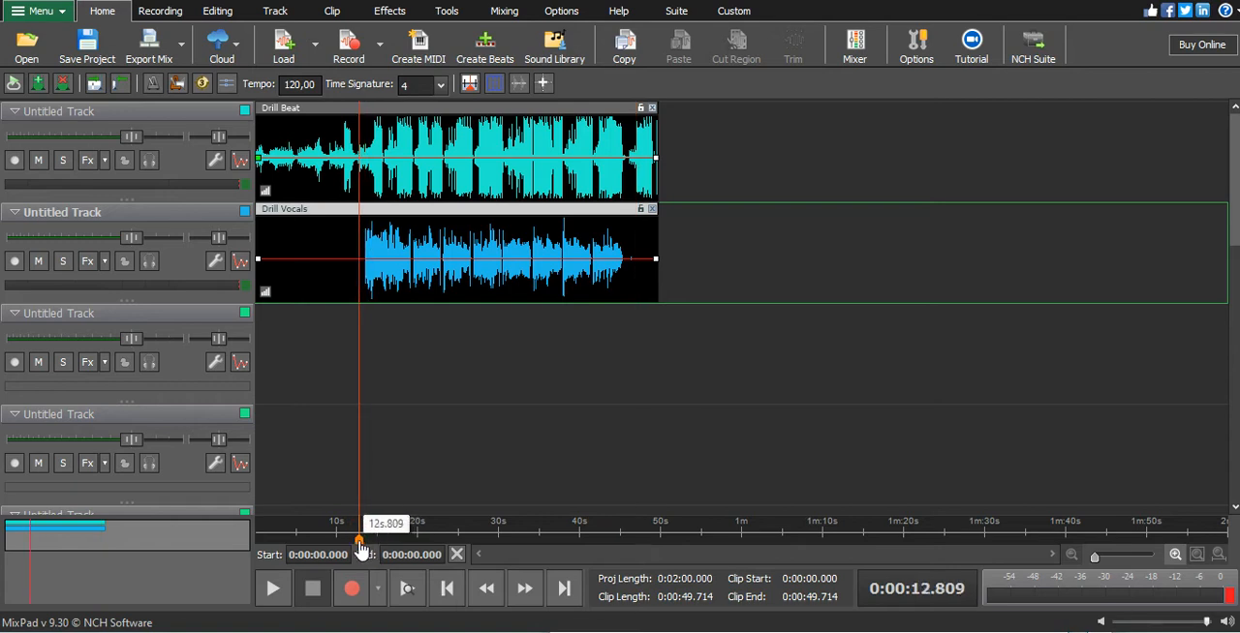
- Add a Parametric EQ effect to the Drill Vocals track
left_click(87, 266)
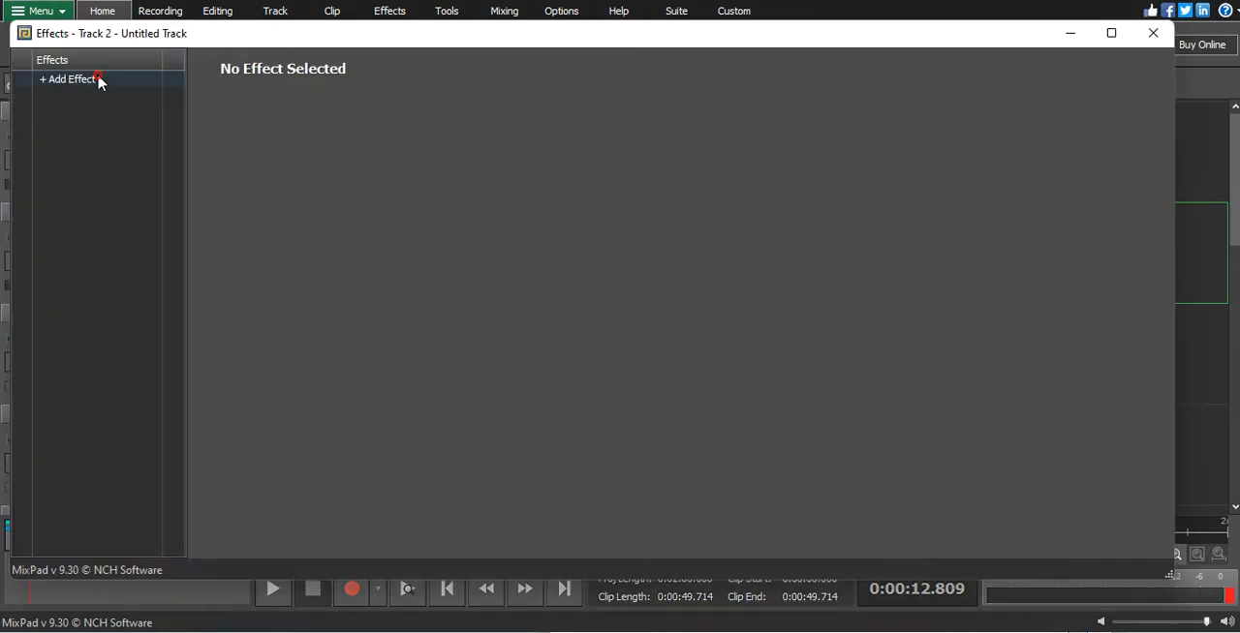
left_click(100, 78)
mouse_move(110, 184)
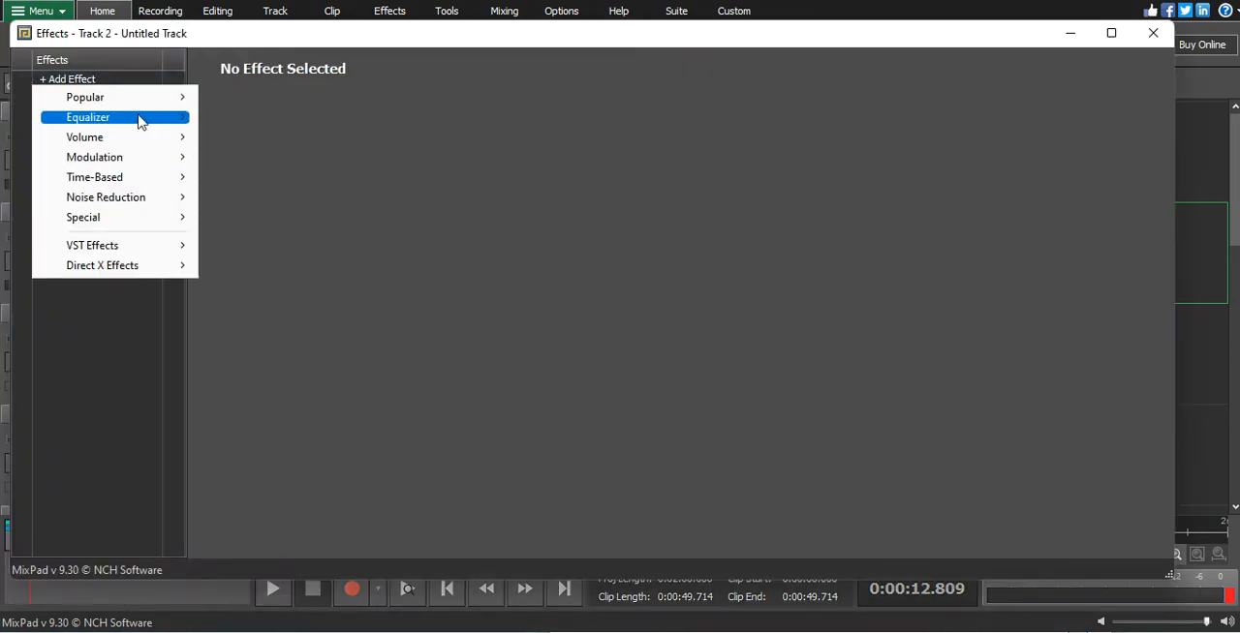
mouse_move(135, 118)
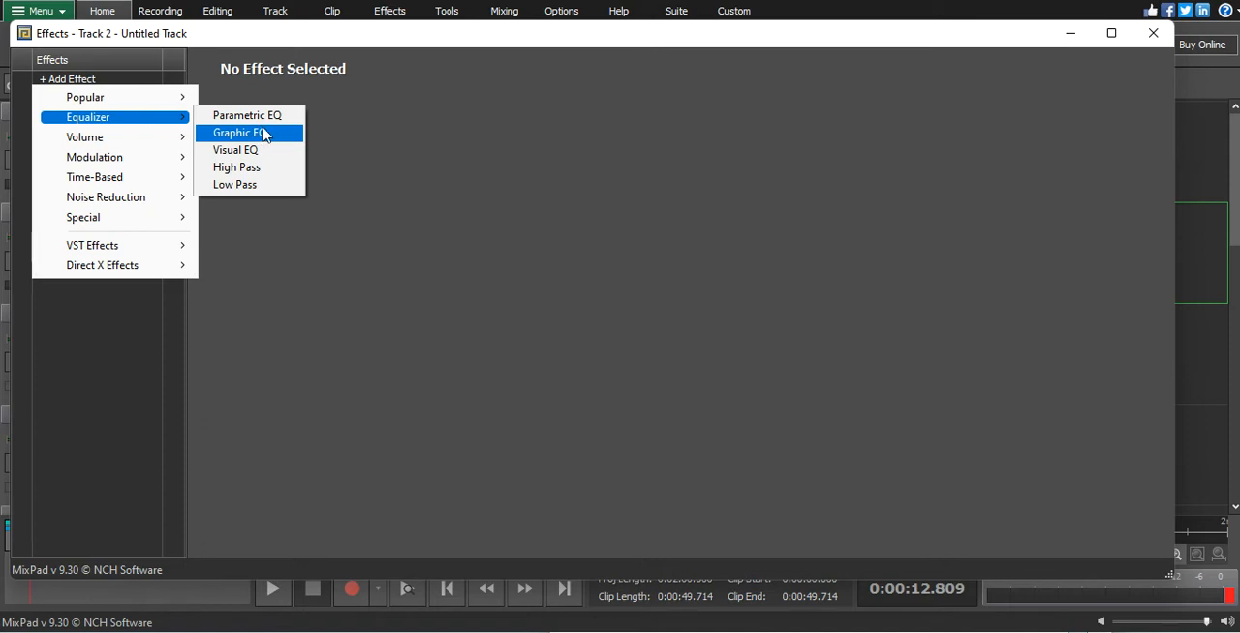
left_click(264, 116)
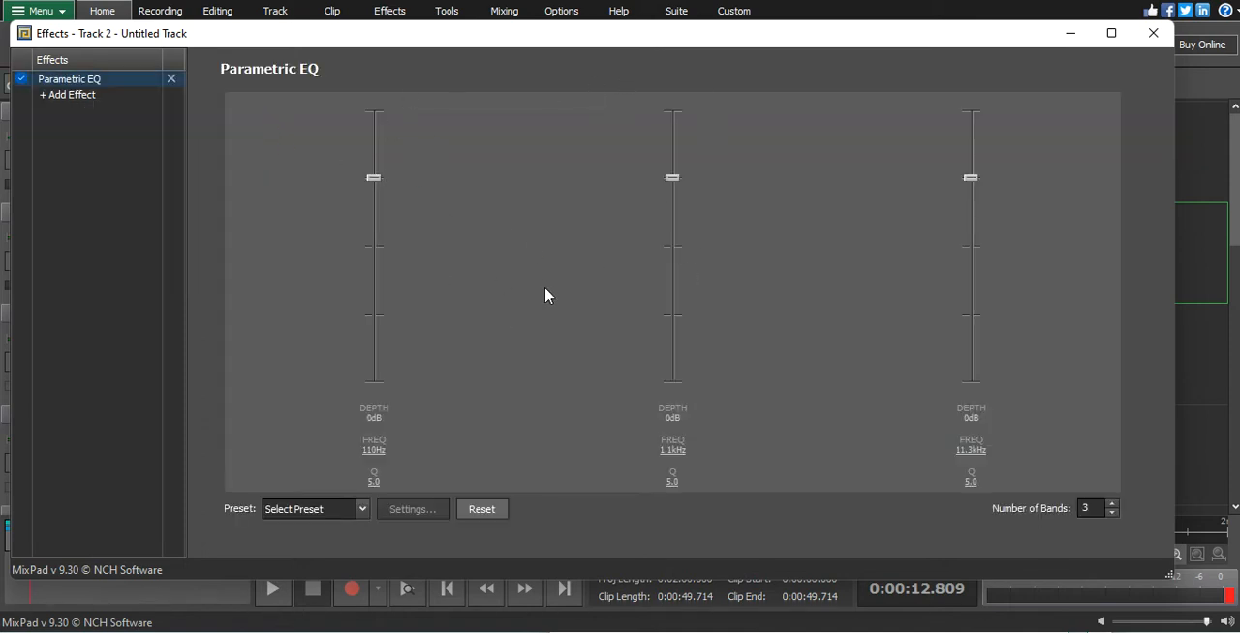
- Set the Parametric EQ depths to -9 dB at 110 Hz, 4 dB at 1.1 kHz and 9 dB at 11.3 kHz
left_click_drag(970, 178, 982, 147)
left_click_drag(672, 178, 673, 171)
left_click_drag(373, 181, 373, 220)
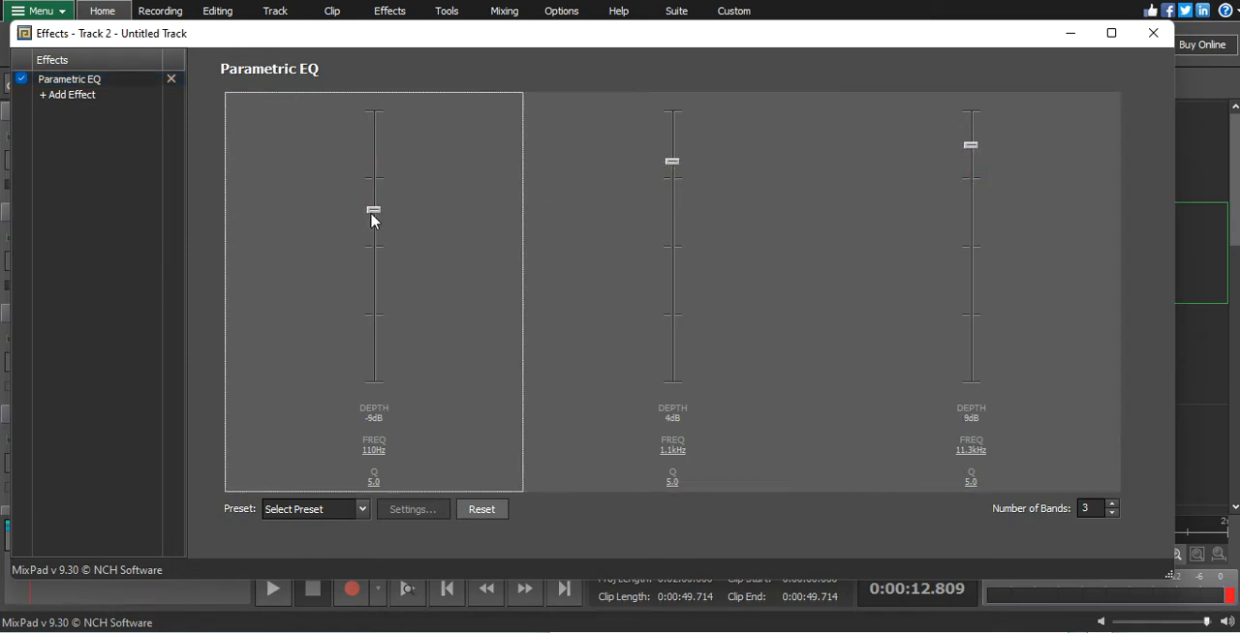
- Add a Visual EQ effect to the vocal track's effect chain
left_click(70, 97)
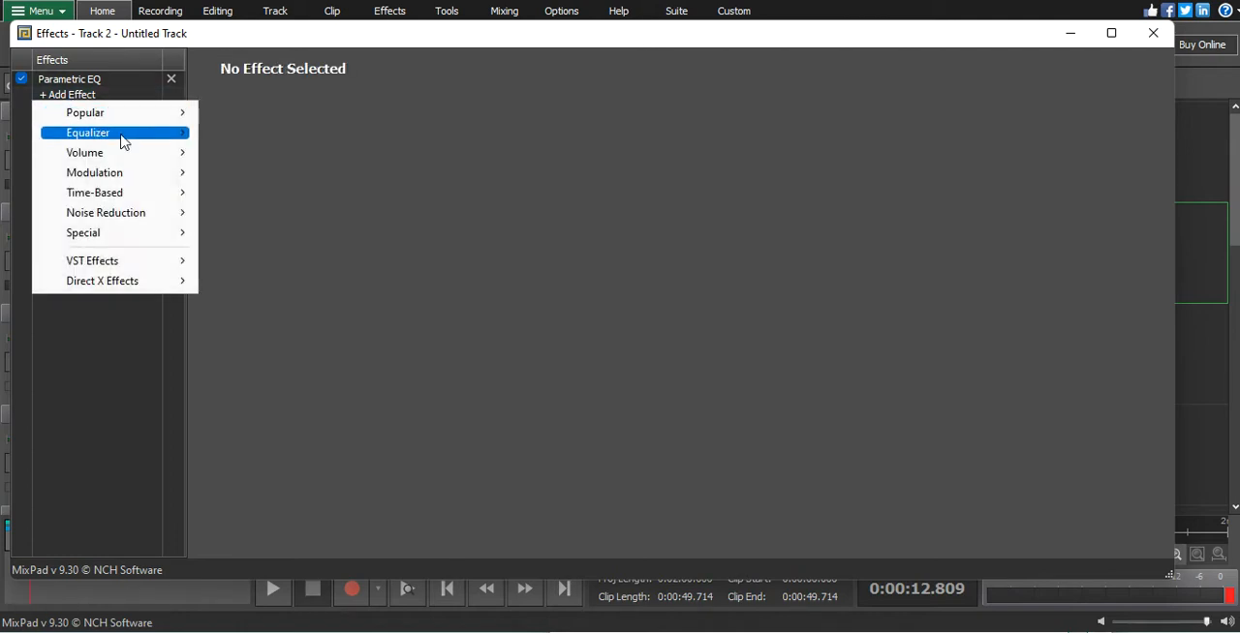
mouse_move(157, 142)
left_click(237, 168)
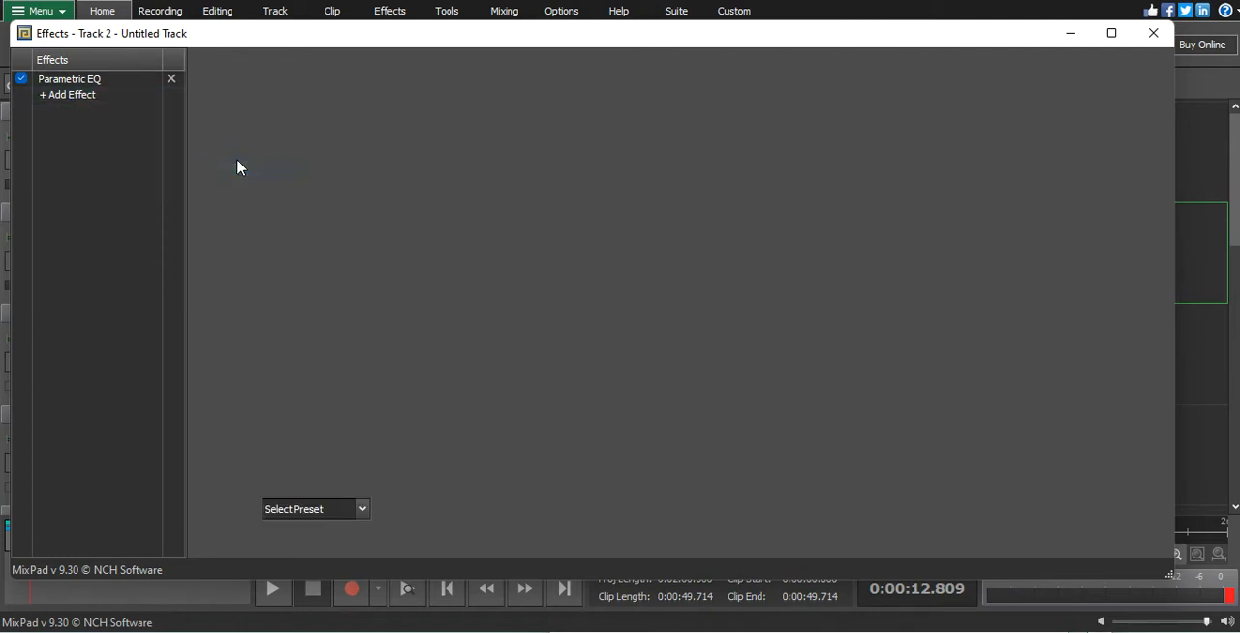
- Shape the low end of the Visual EQ curve to cut everything below 50 Hz to -60 dB
left_click(340, 201)
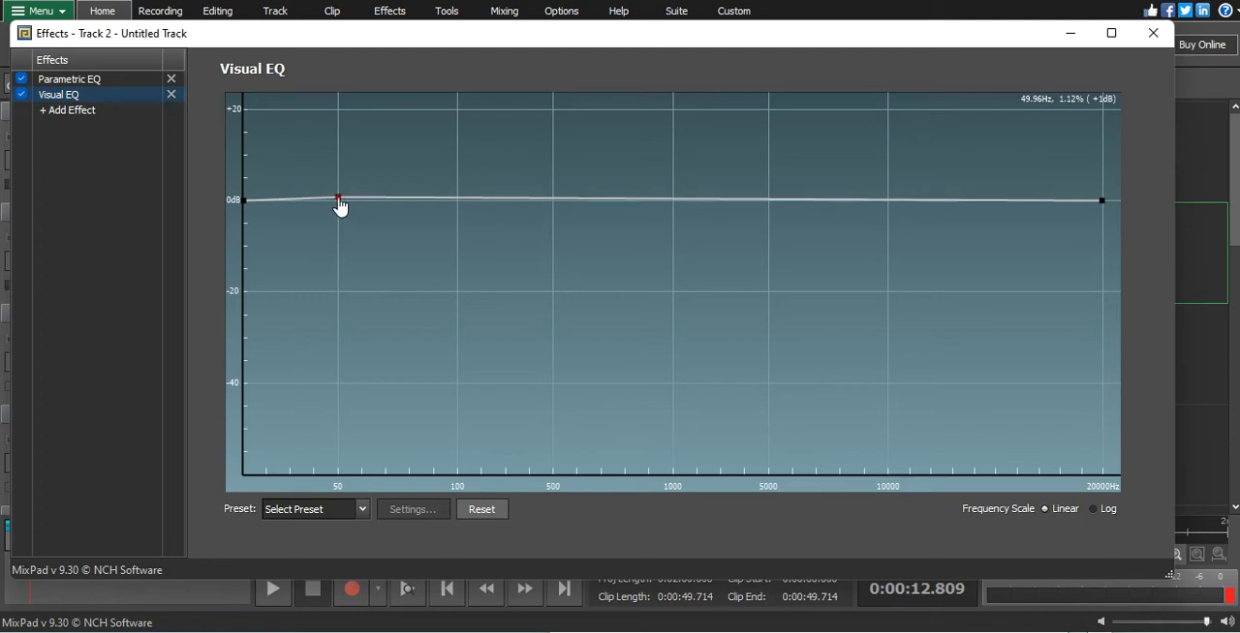
left_click(278, 203)
left_click_drag(279, 205, 343, 487)
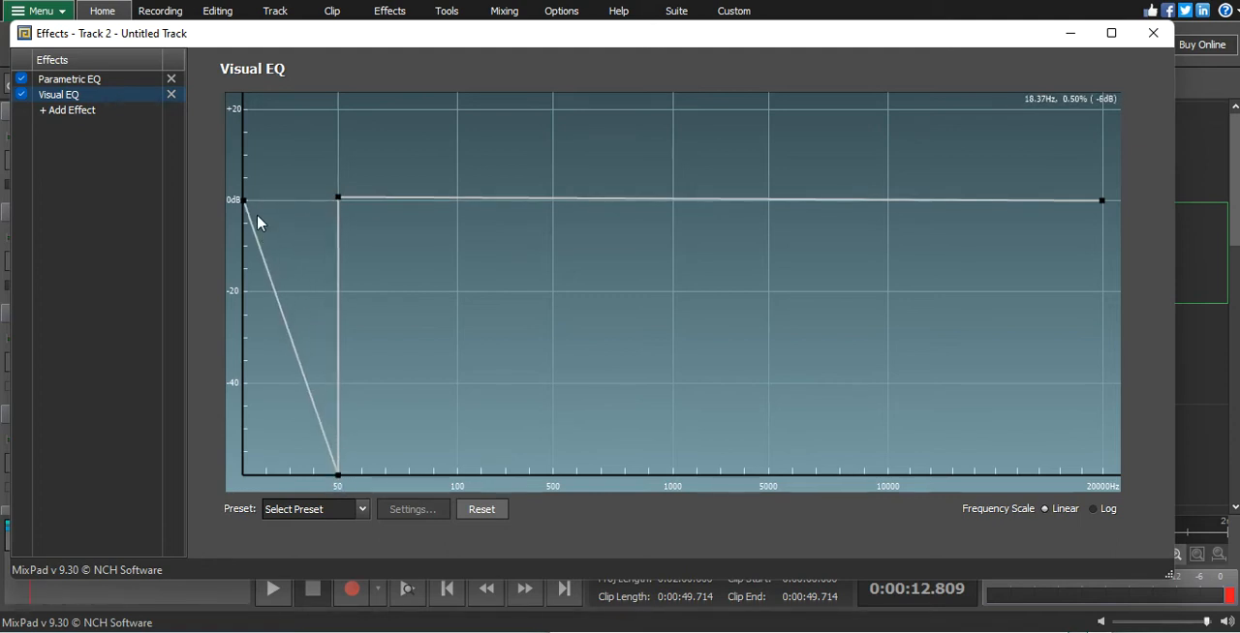
left_click_drag(244, 201, 222, 504)
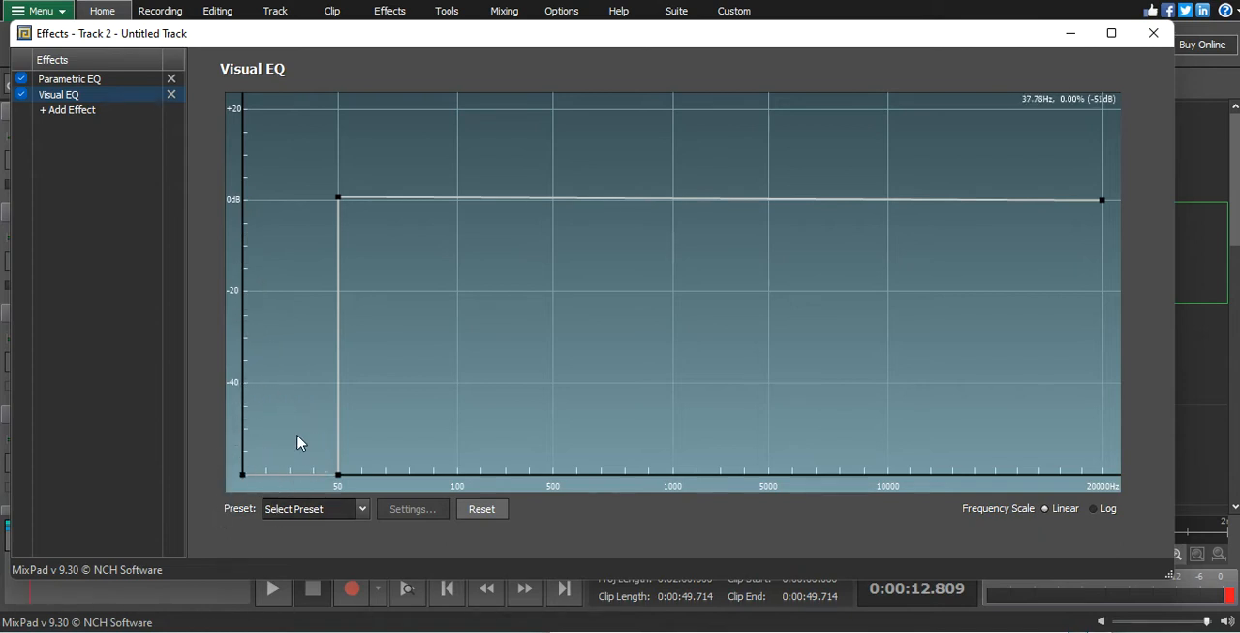
left_click(340, 474)
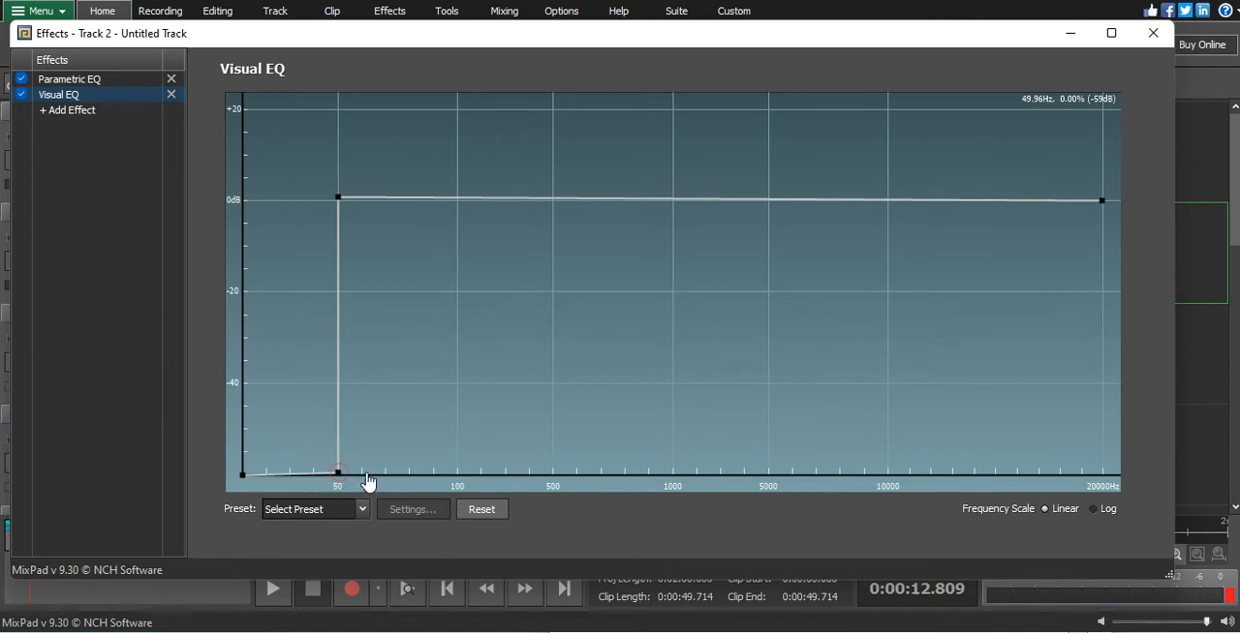
left_click(337, 474)
- Move the low cut's upper point to 0 dB near 77 Hz and round the slope down to 50 Hz with extra points
mouse_move(339, 200)
left_mouse_down()
mouse_move(380, 217)
mouse_move(403, 205)
left_mouse_up()
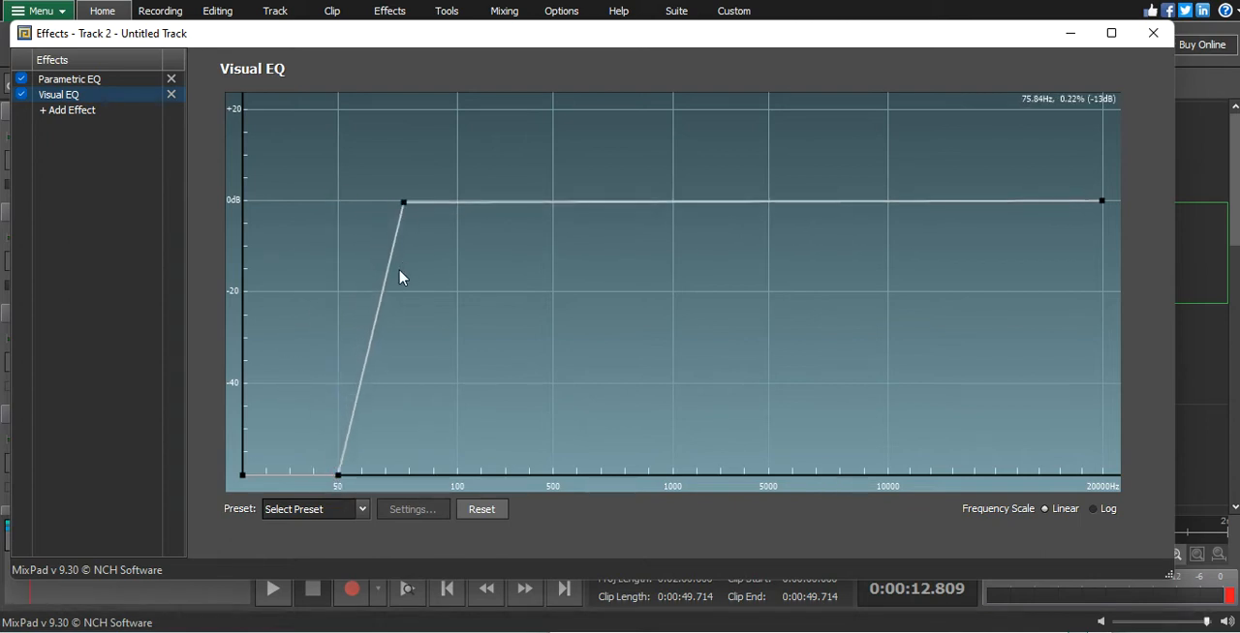
left_click_drag(387, 275, 367, 260)
left_click(377, 235)
left_click(362, 312)
left_click_drag(361, 313, 345, 307)
- Raise the Visual EQ curve by about 7 dB between roughly 14.5 and 16.5 kHz
left_click(1029, 200)
left_click(946, 200)
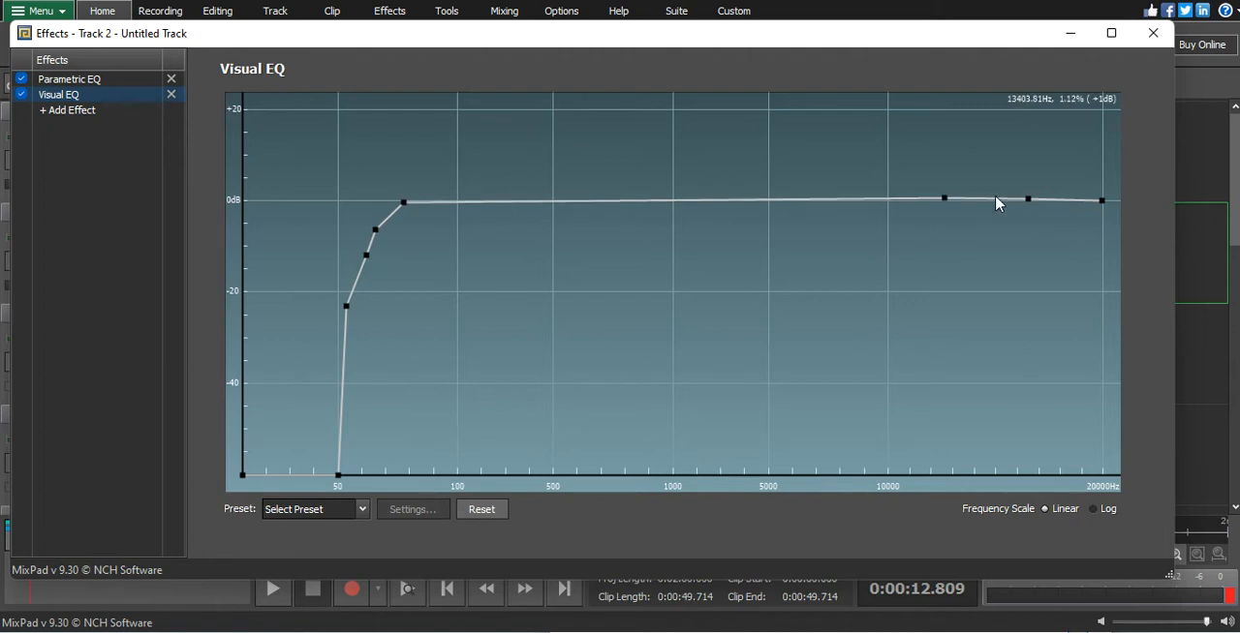
left_click_drag(1028, 199, 1027, 172)
left_click(983, 169)
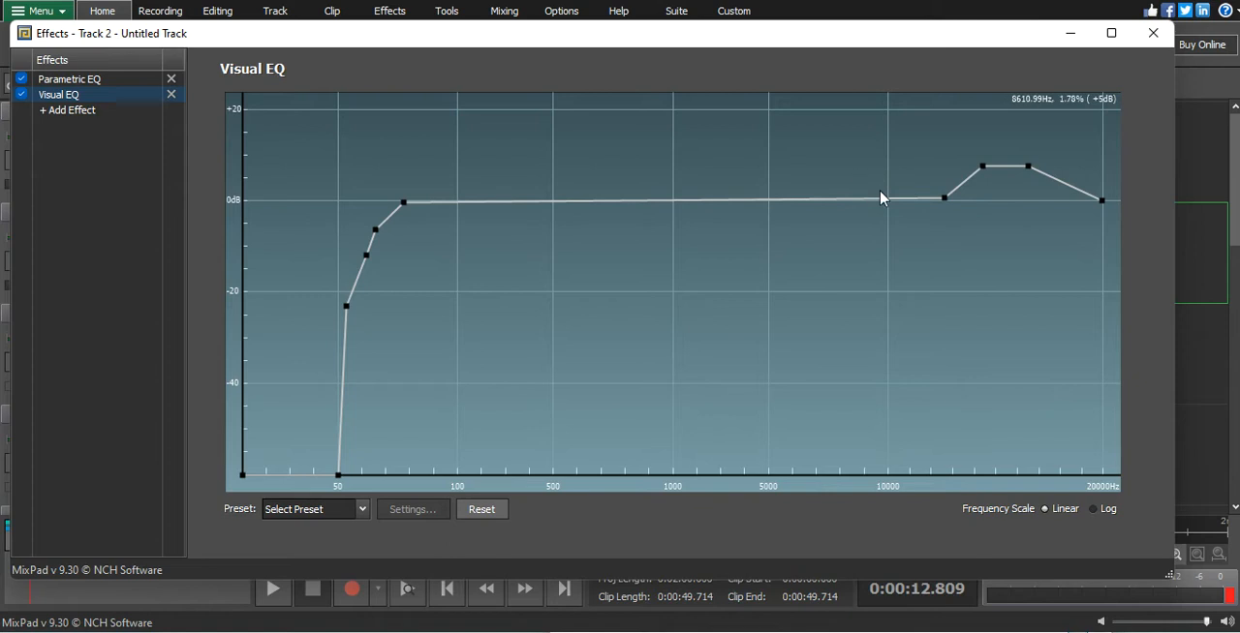
- Add two small boosts of about 3 dB to the Visual EQ curve near 7.5 kHz and 10.5 kHz
left_click(837, 199)
left_click(854, 196)
left_click(803, 202)
left_click_drag(837, 200, 897, 187)
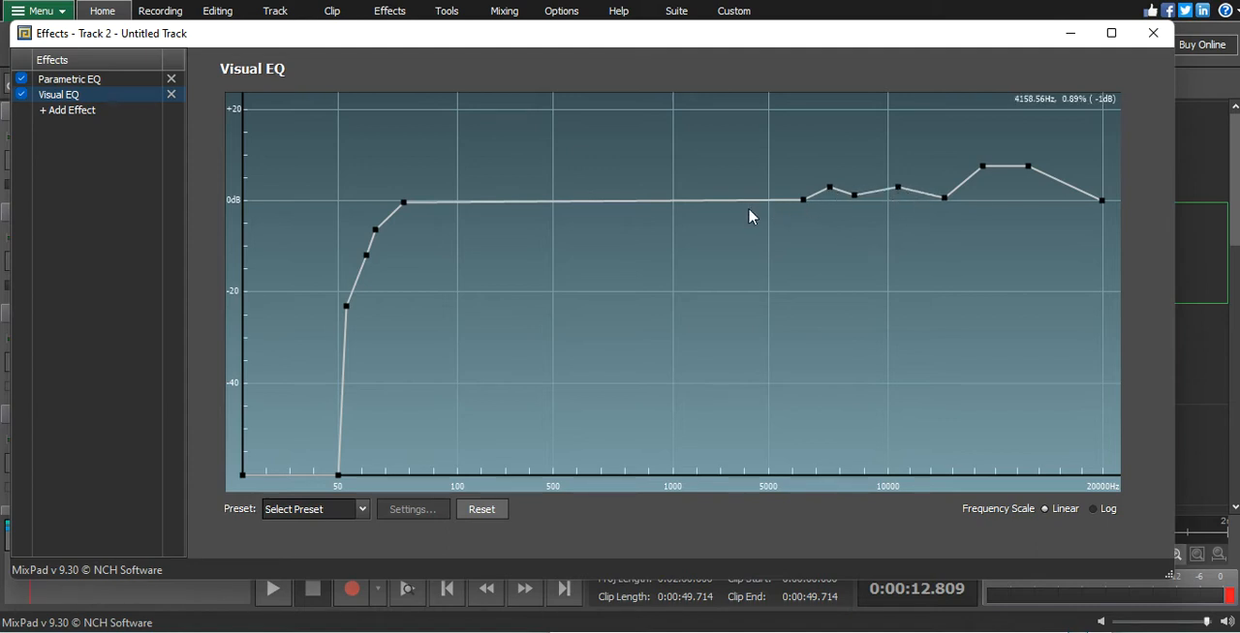
- Carve a narrow dip of about -10 dB into the Visual EQ curve at 5000 Hz
left_click(766, 202)
left_click(782, 200)
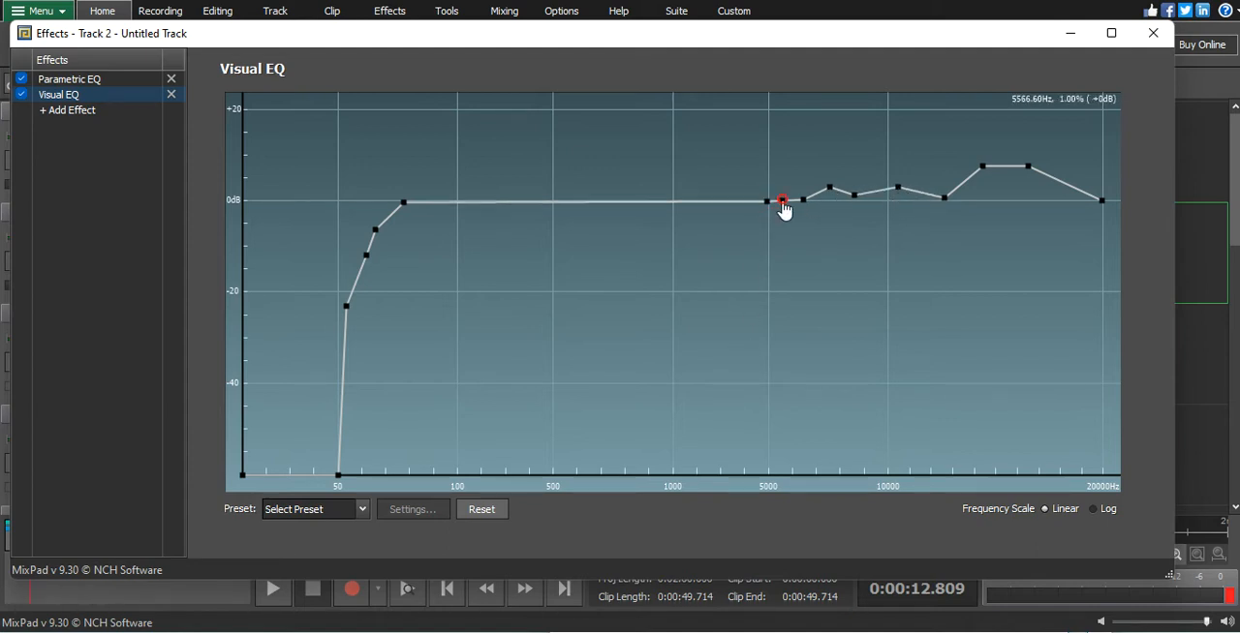
left_click(754, 203)
mouse_move(766, 203)
left_mouse_down()
mouse_move(758, 260)
mouse_move(773, 211)
left_mouse_up()
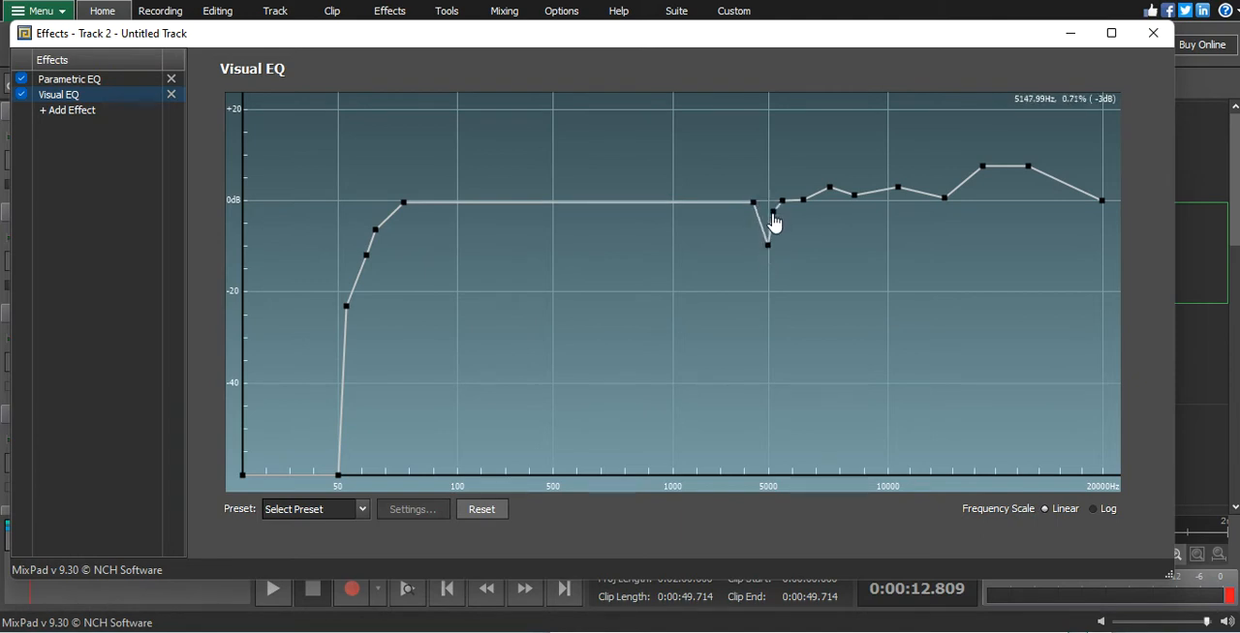
left_click(763, 221)
- Boost the Visual EQ curve about 3 dB around 100 Hz and dip it about 5 dB near 400 Hz
left_click(468, 202)
left_click(494, 204)
left_click_drag(468, 201, 432, 190)
left_click(436, 195)
left_click_drag(521, 202, 551, 202)
left_click(557, 214)
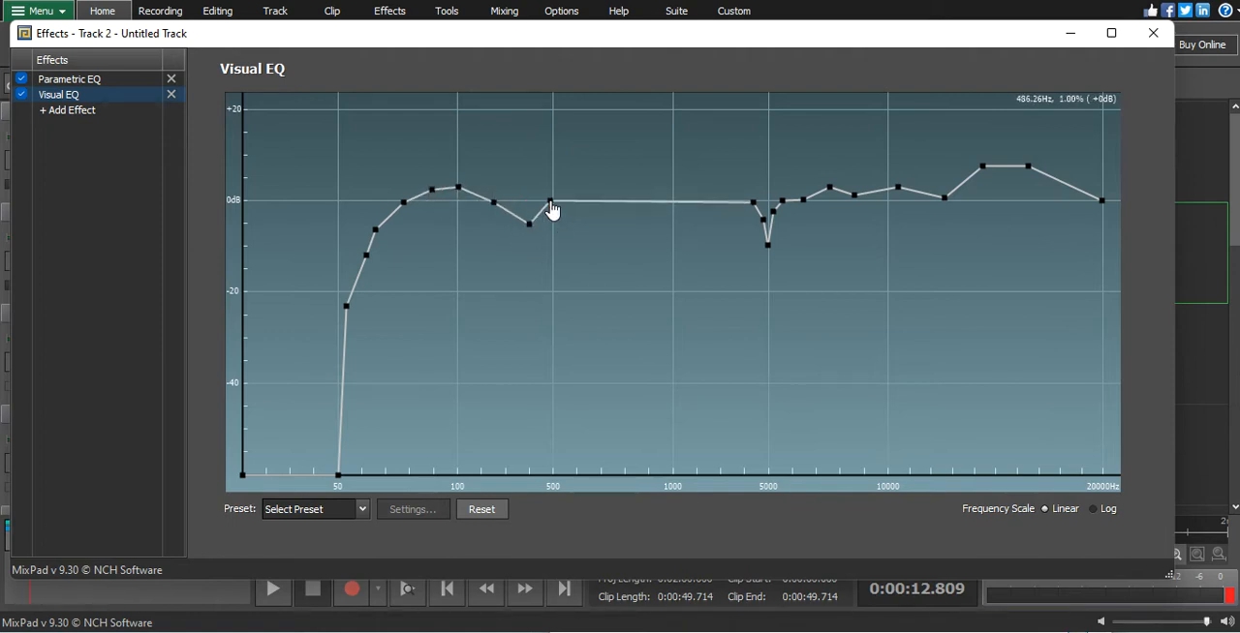
- Shape a broad, smooth boost of about 4 dB around 1000 Hz in the Visual EQ curve
left_click(591, 195)
left_click_drag(630, 194, 667, 181)
left_click(687, 183)
left_click(699, 184)
left_click(716, 191)
left_click(612, 190)
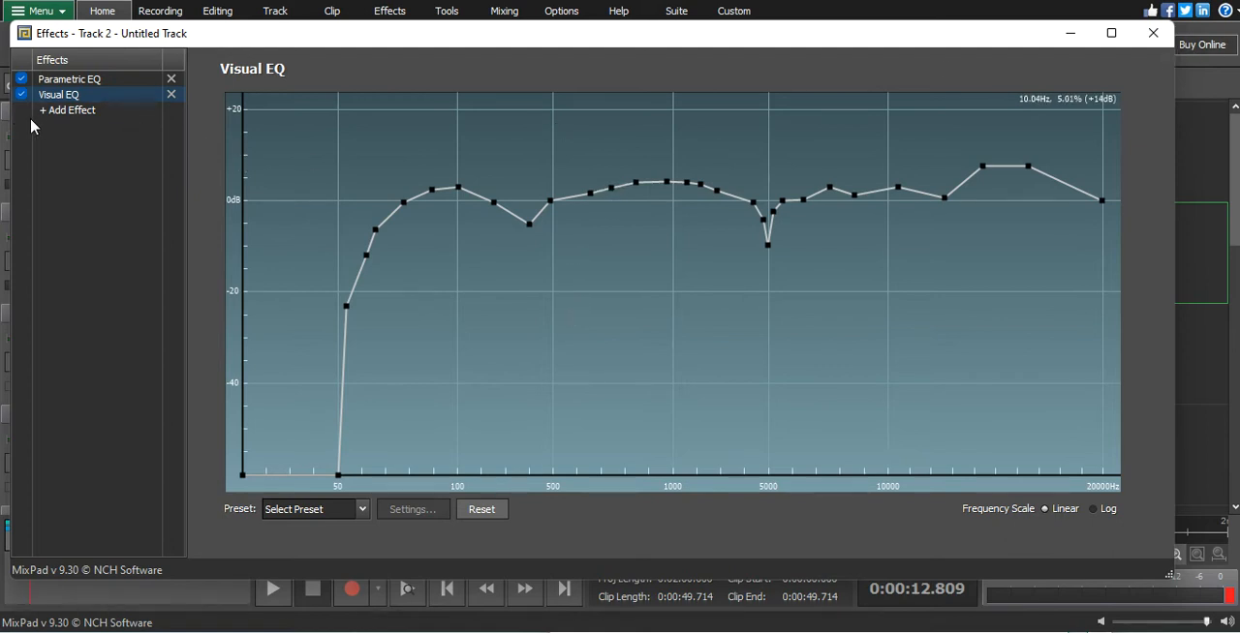
- Add a De-esser with the Default preset to the vocal track's effect chain and close the effects window
left_click(61, 111)
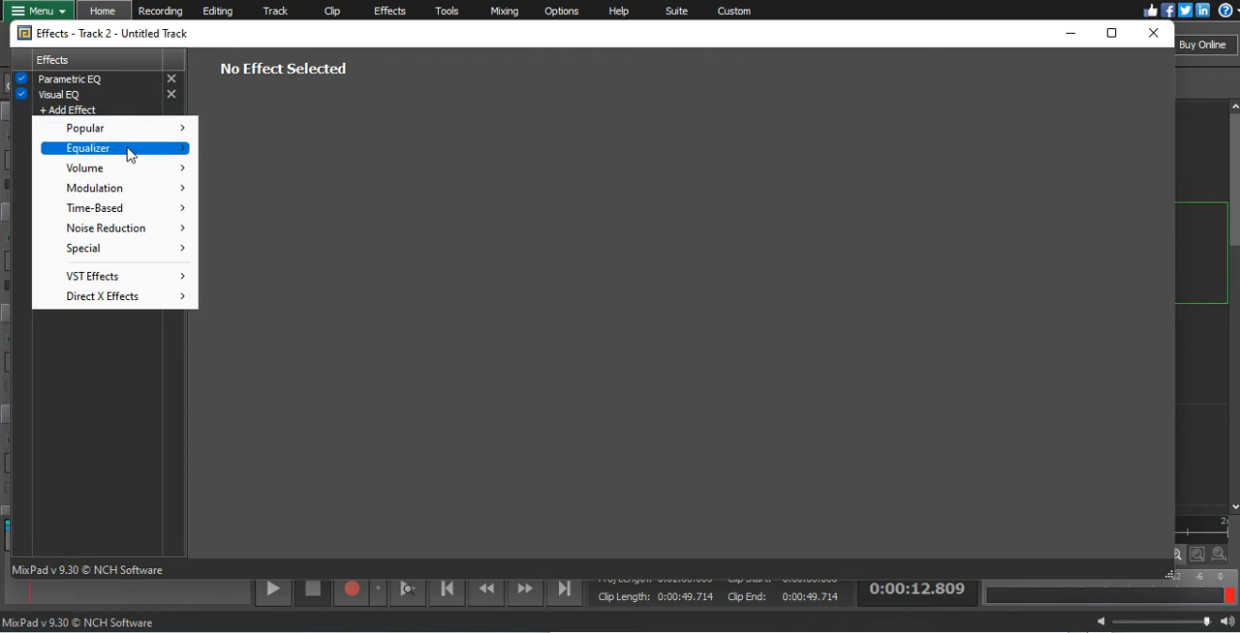
mouse_move(136, 194)
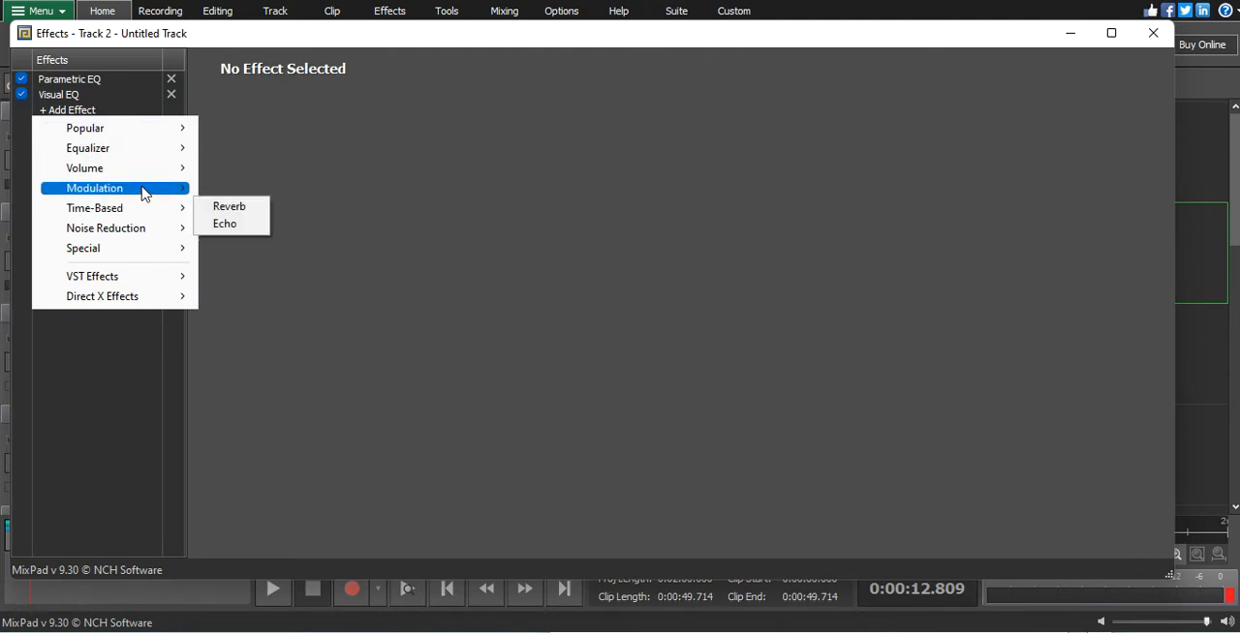
mouse_move(142, 176)
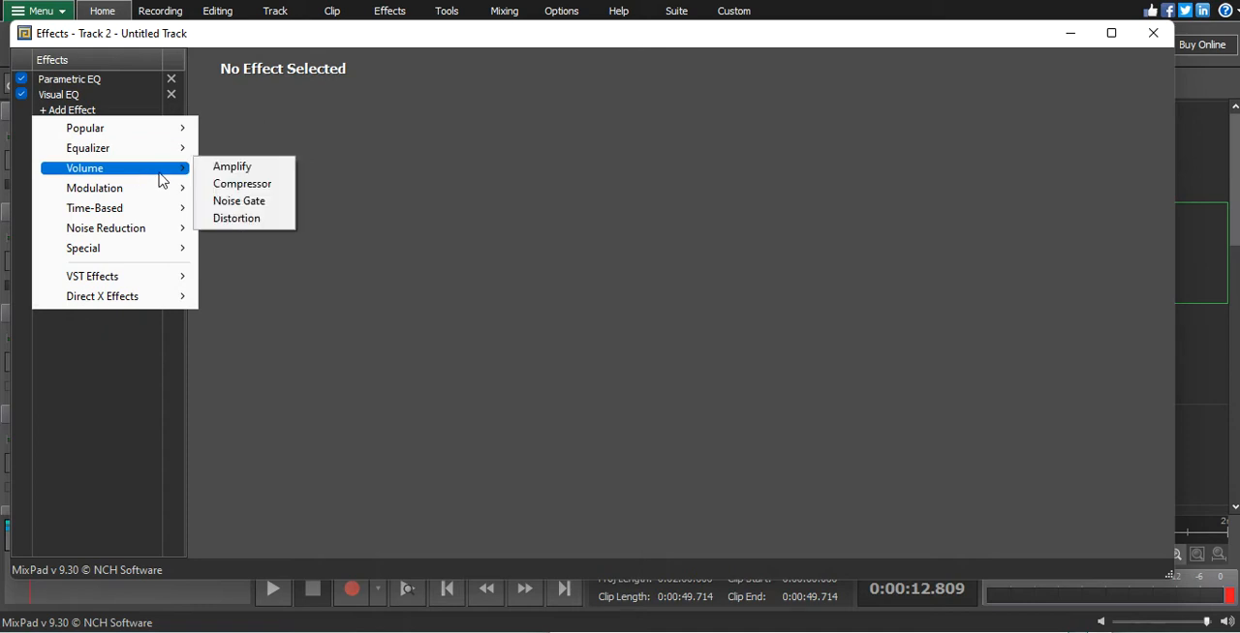
mouse_move(144, 233)
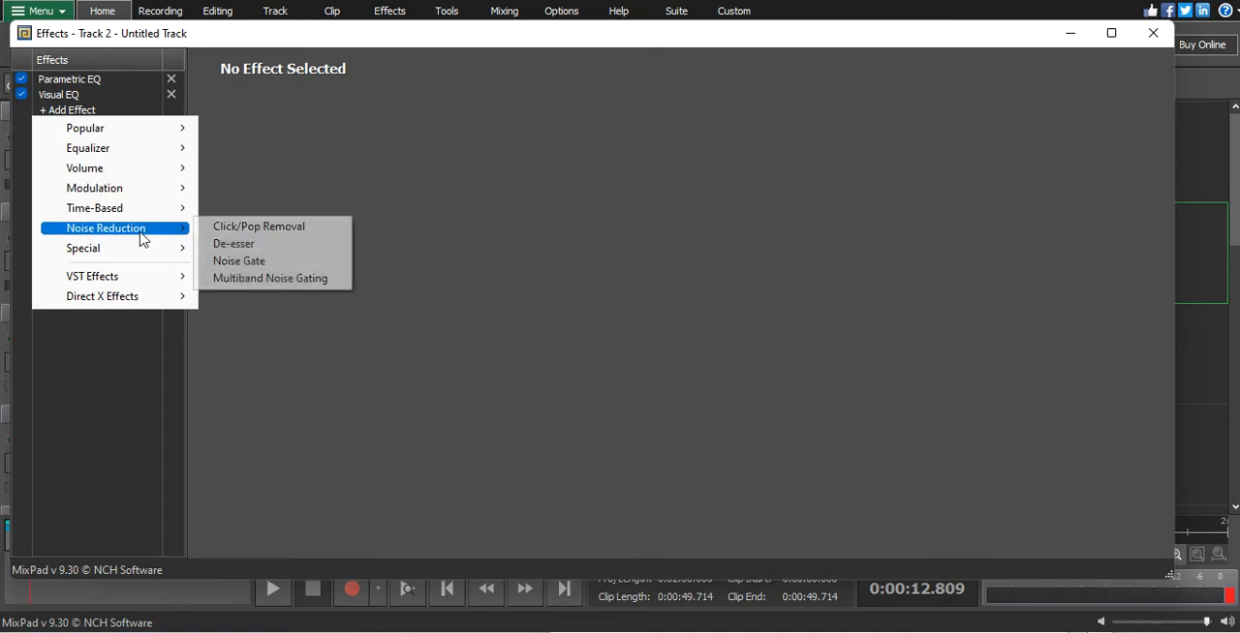
left_click(282, 249)
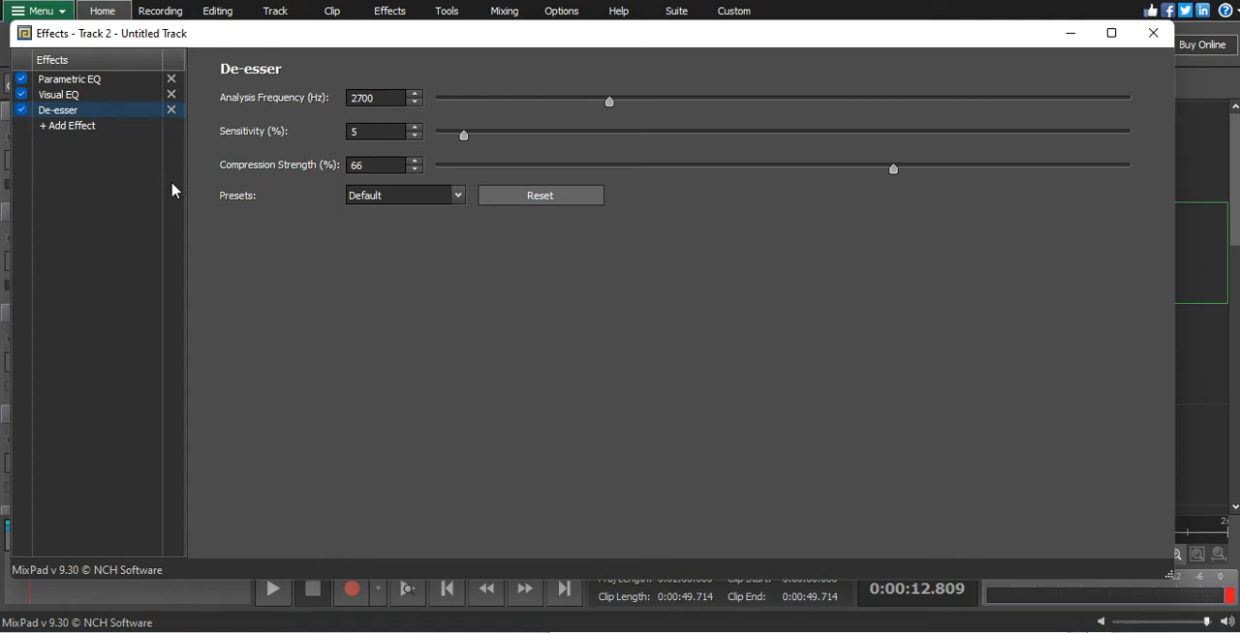
left_click(61, 127)
mouse_move(95, 189)
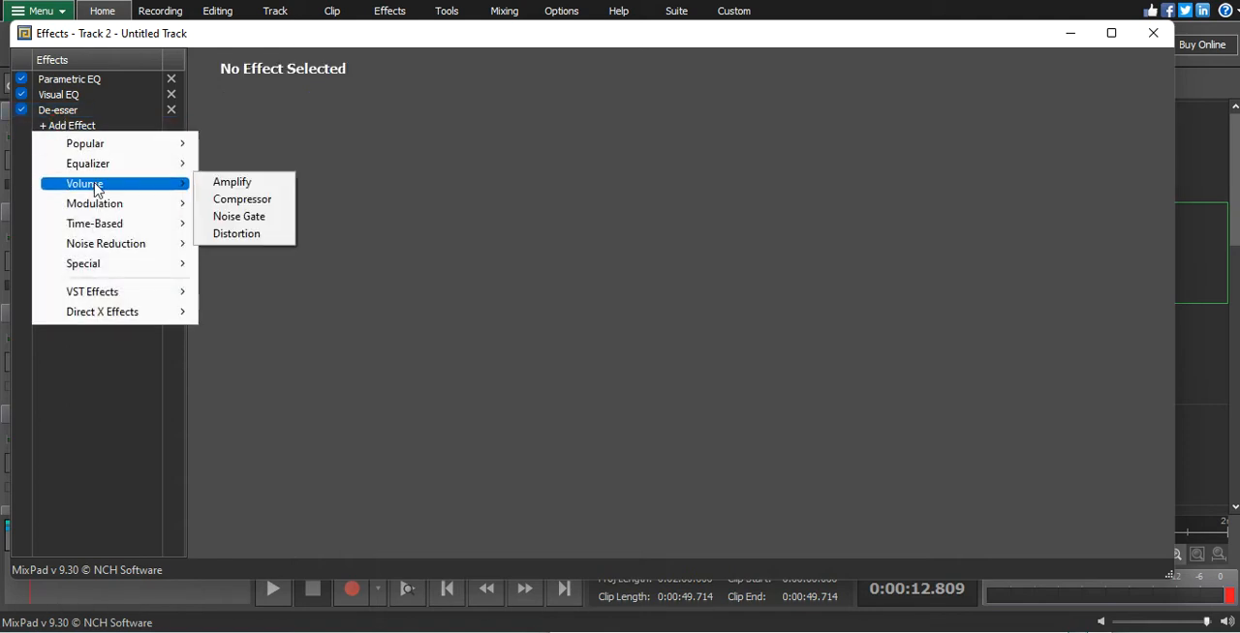
left_click(1155, 33)
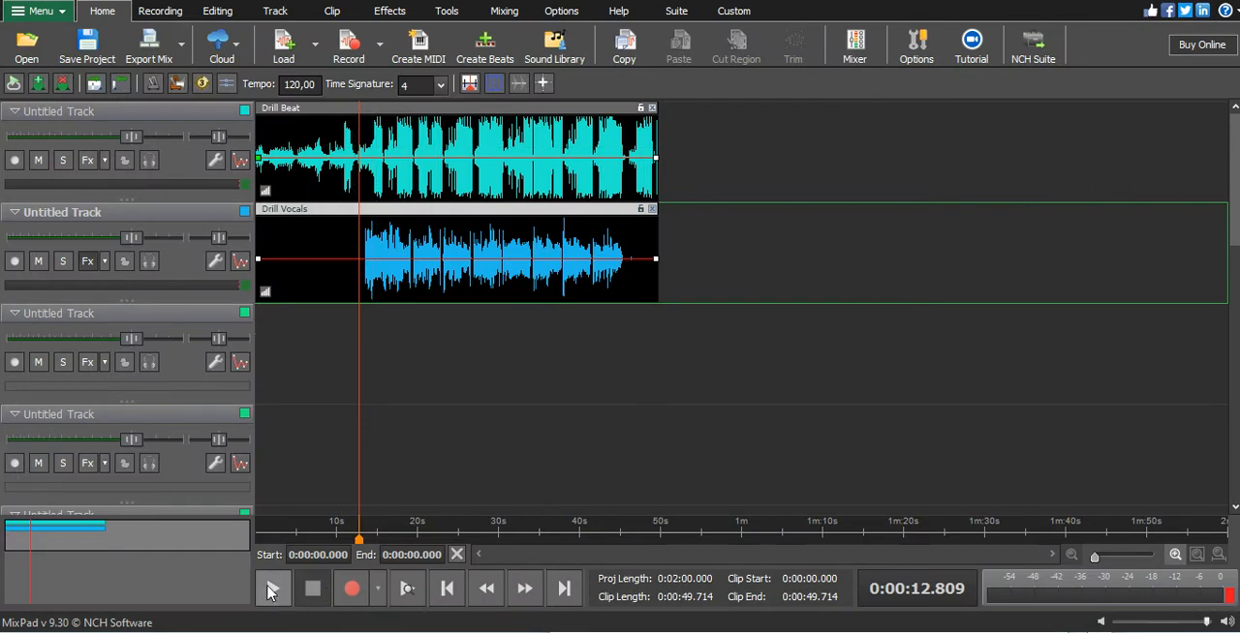
- Play the mix of beat and vocals from just before the vocals start, and stop playback after about 10 seconds
left_click(271, 591)
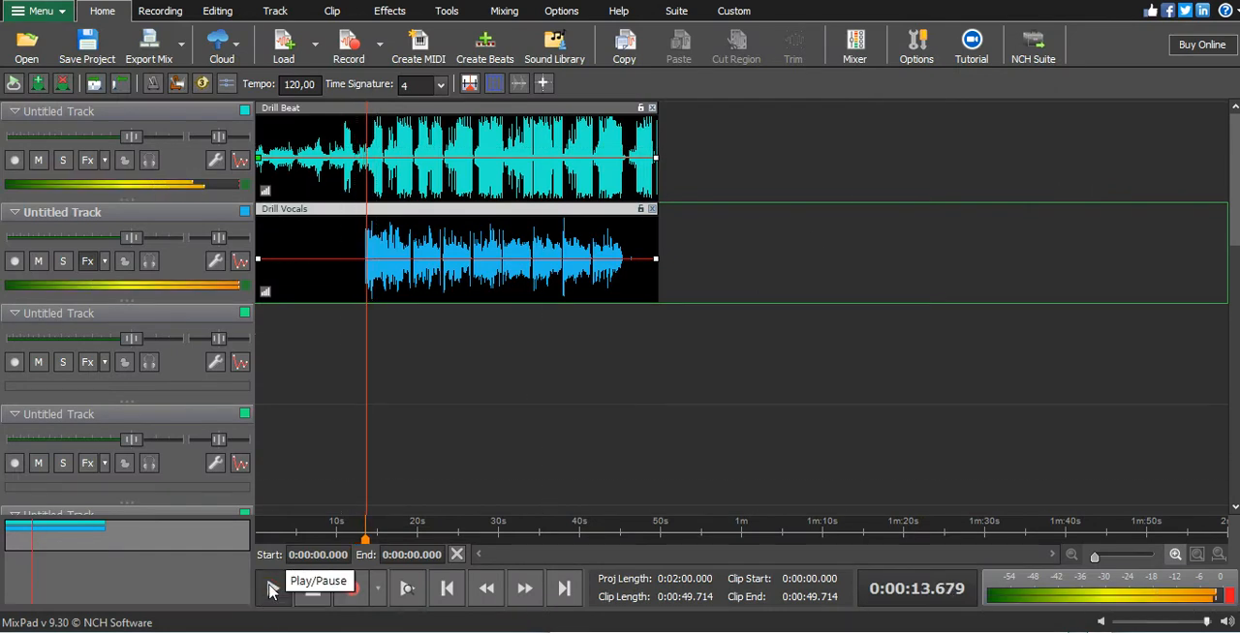
left_click(274, 589)
left_click(284, 588)
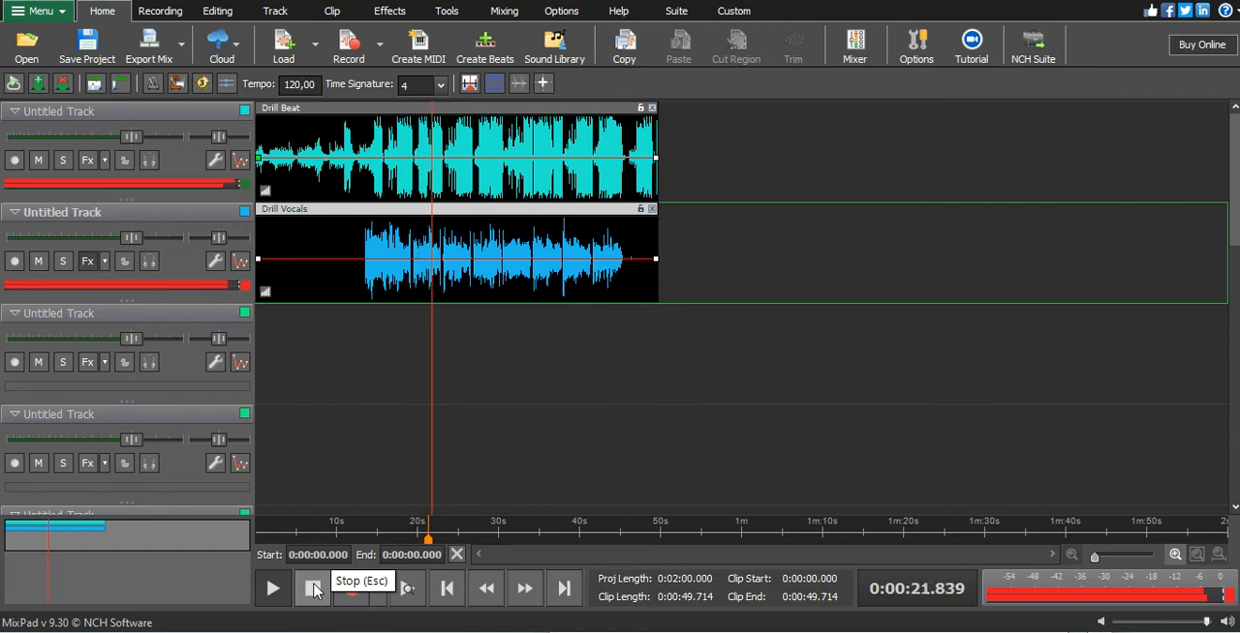
left_click(313, 590)
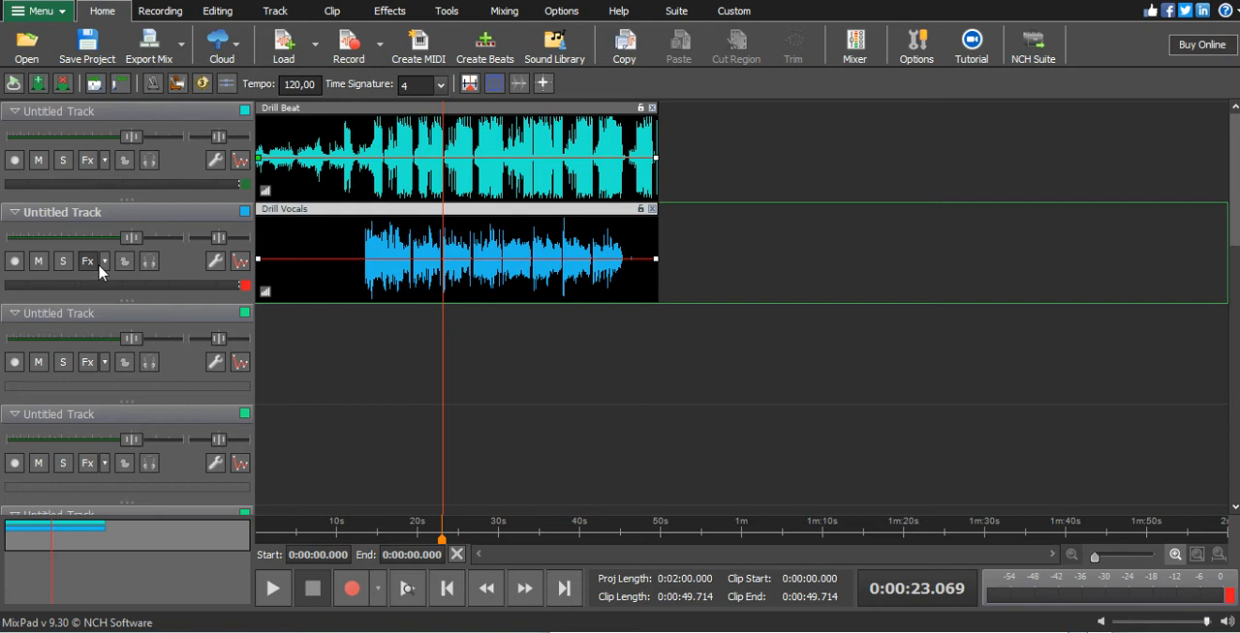
- Lower the vocal track's volume fader (track 2) in the mixer and close the mixer
left_click(490, 13)
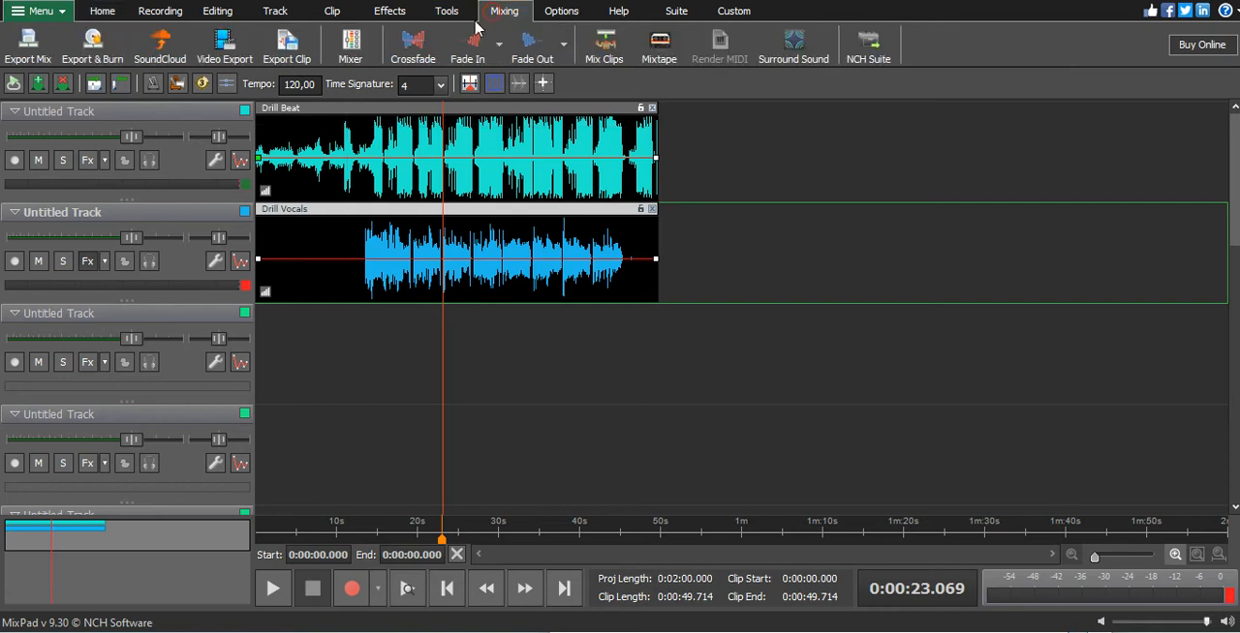
left_click(352, 51)
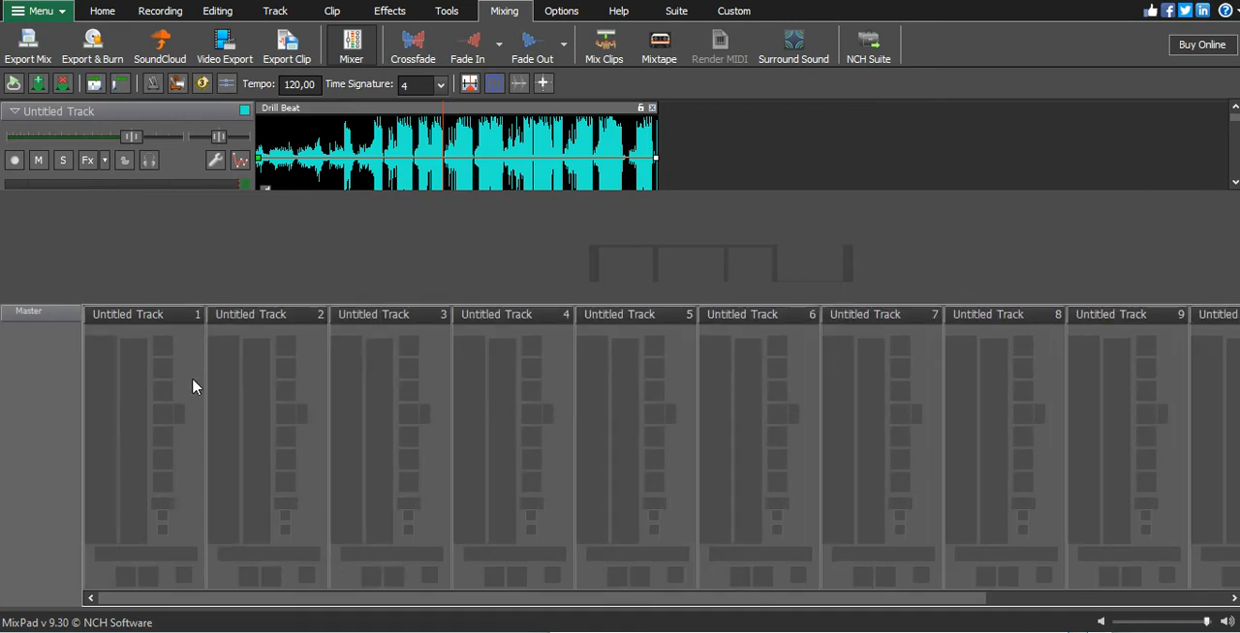
left_click_drag(227, 415, 226, 441)
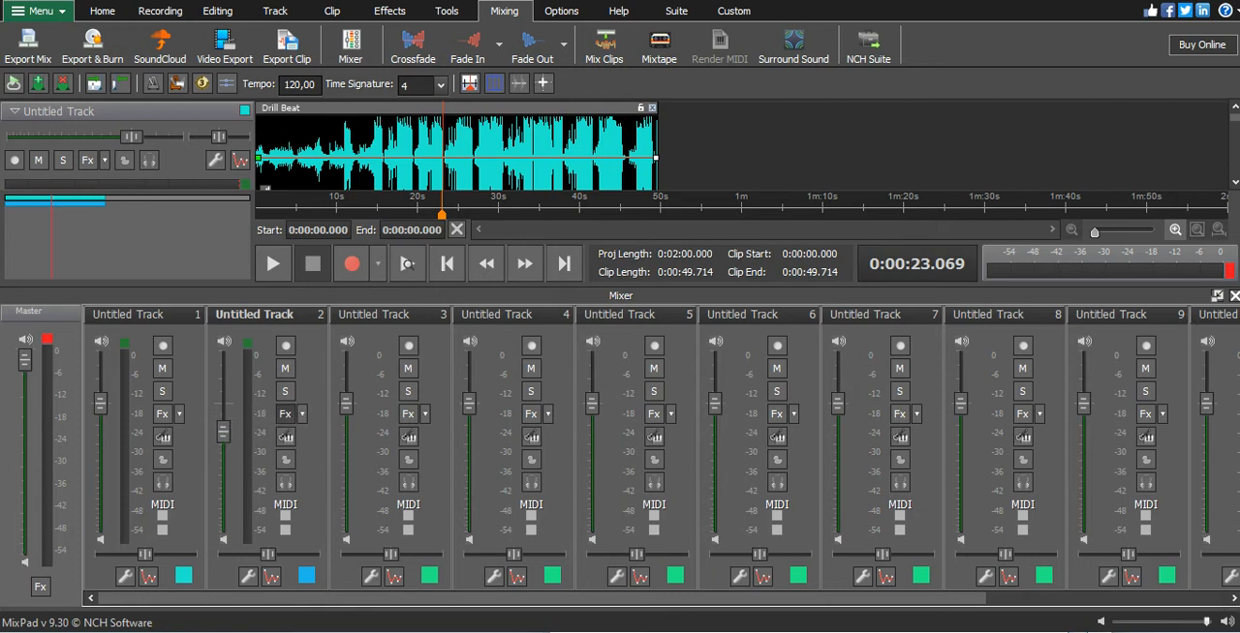
left_click(1234, 296)
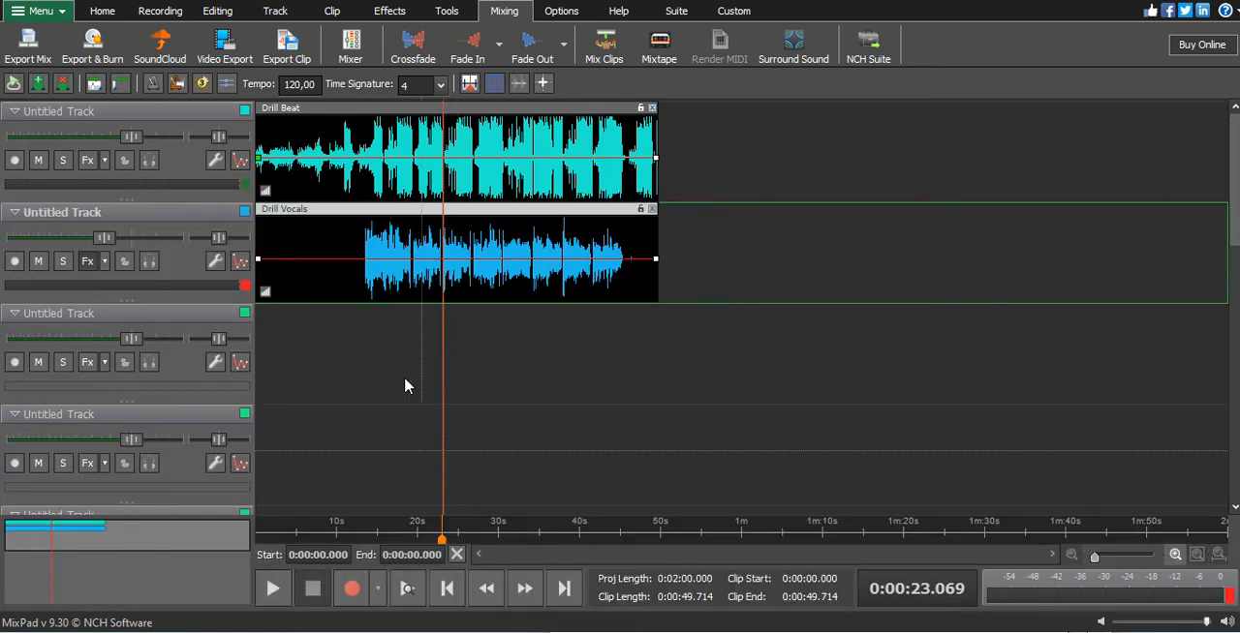
- Play the mix from about 11.8 s to hear the vocal level against the beat, and stop it
left_click(352, 535)
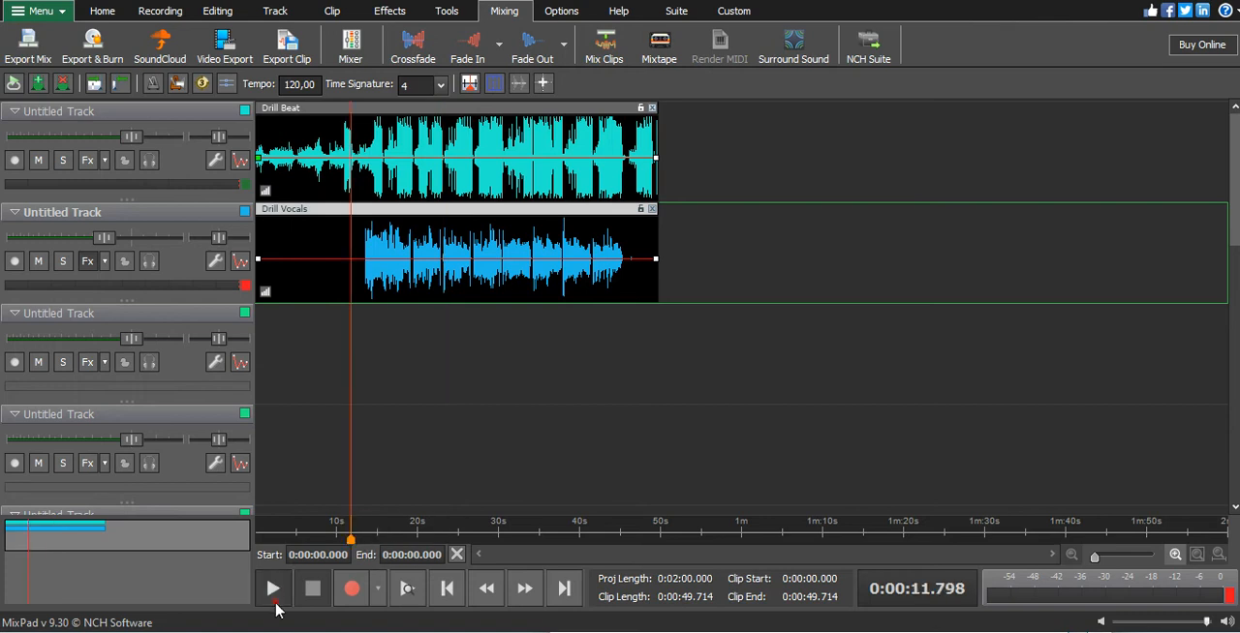
left_click(295, 587)
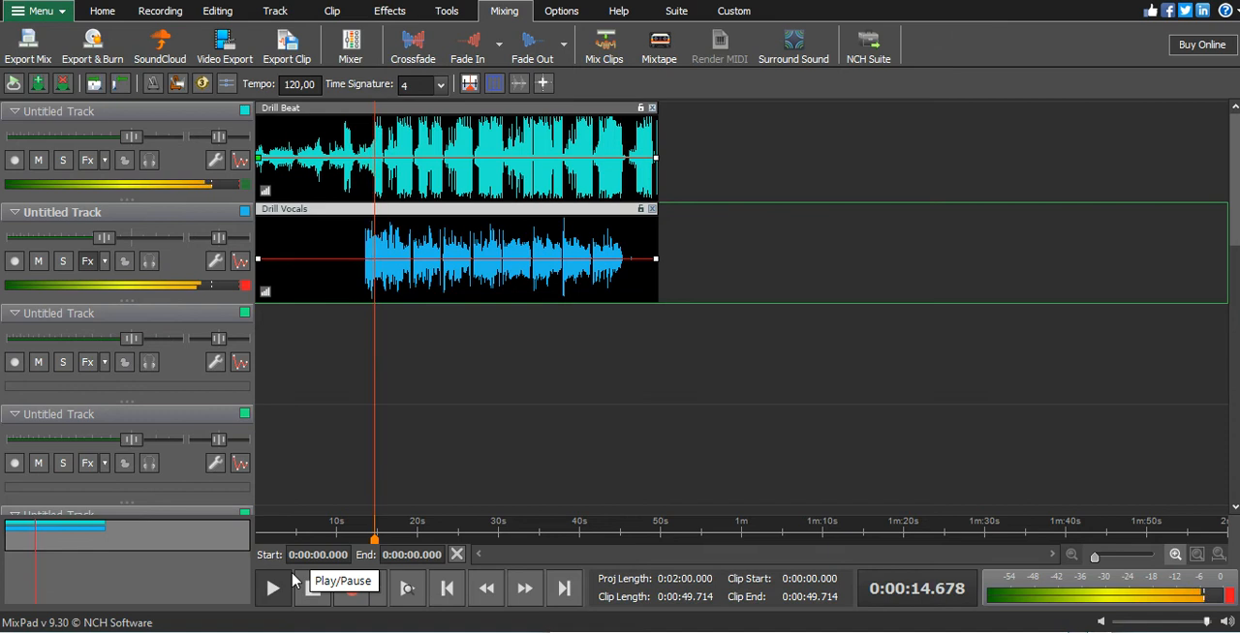
left_click(293, 581)
left_click(285, 573)
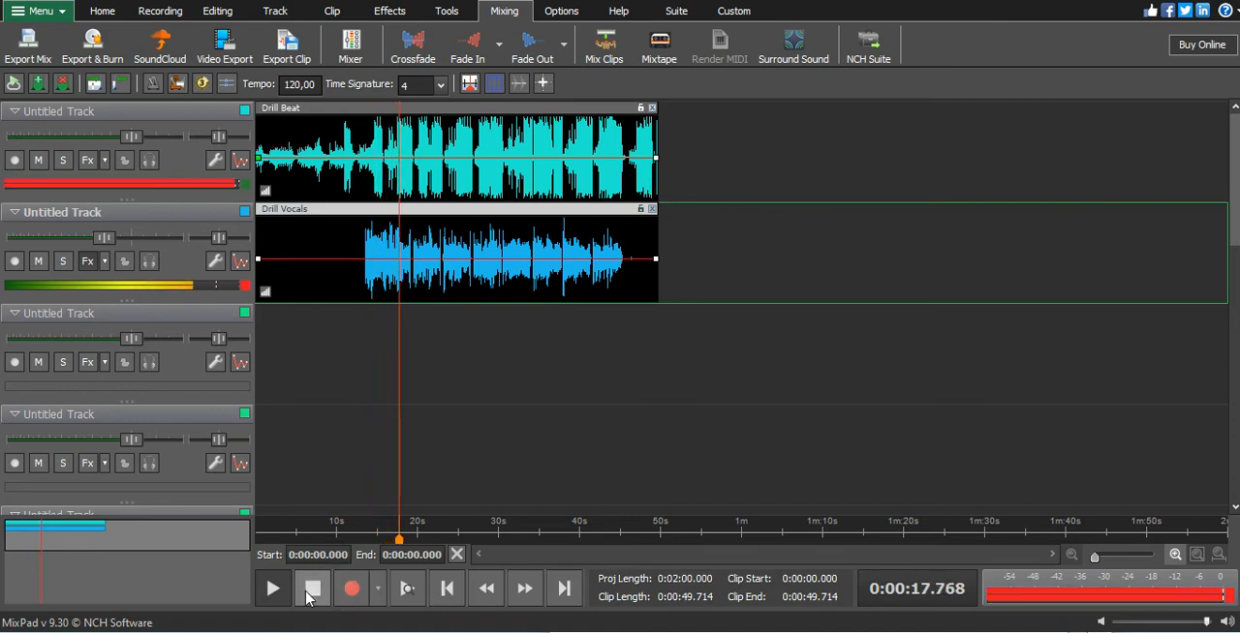
left_click(311, 592)
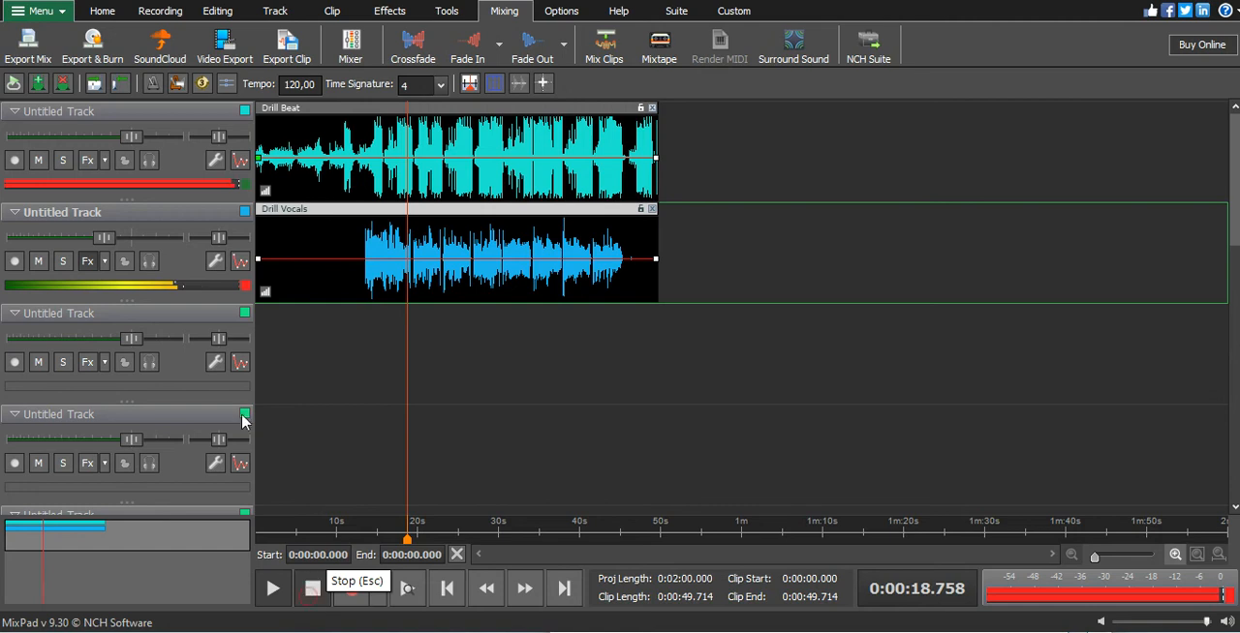
- Disable the Parametric EQ, Visual EQ and De-esser on the vocal track and close the effects window
left_click(88, 264)
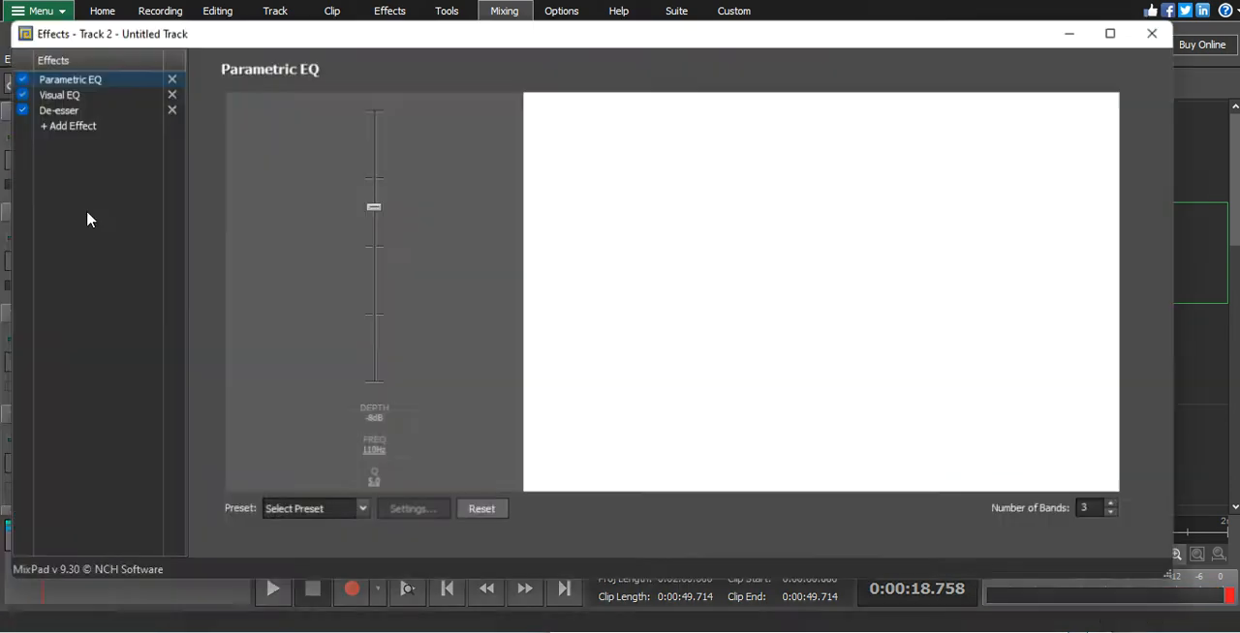
left_click(23, 94)
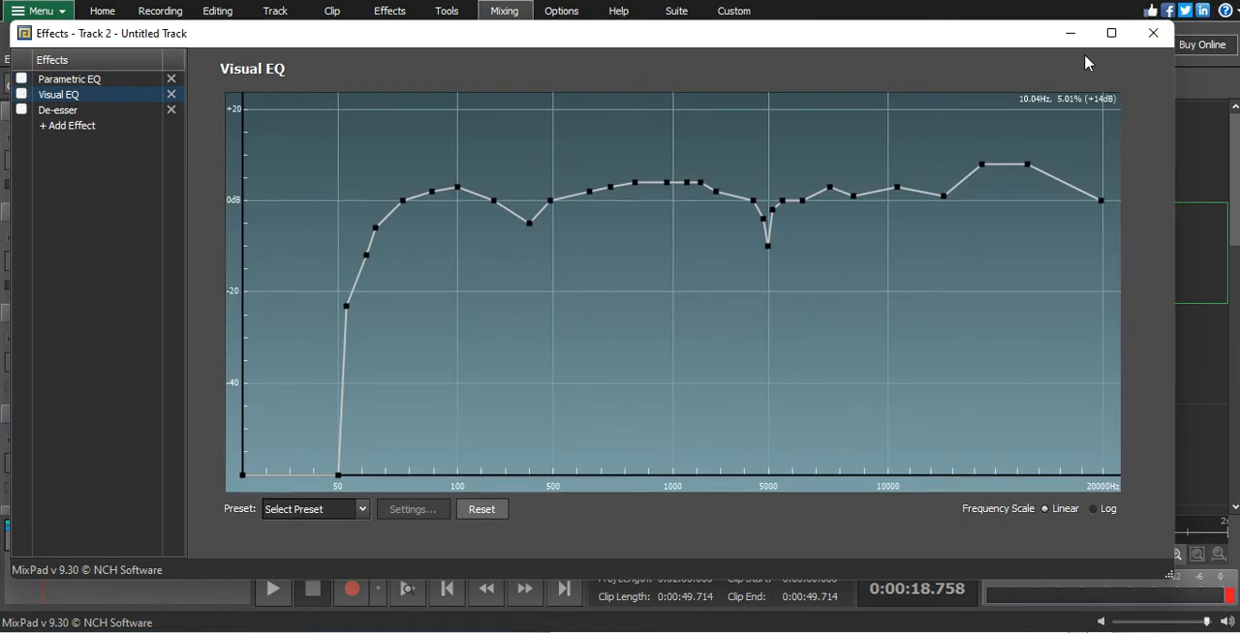
left_click(1153, 33)
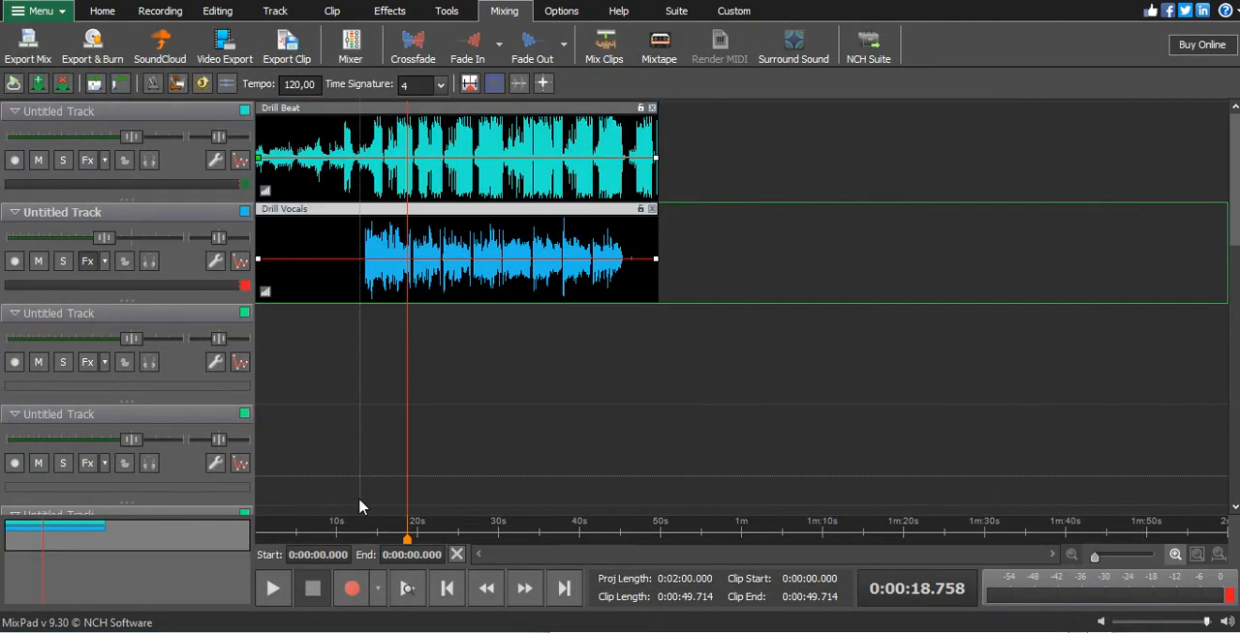
- Play the mix with the vocal effects bypassed, starting just before the vocals begin, and stop it
left_click(347, 530)
left_click(271, 591)
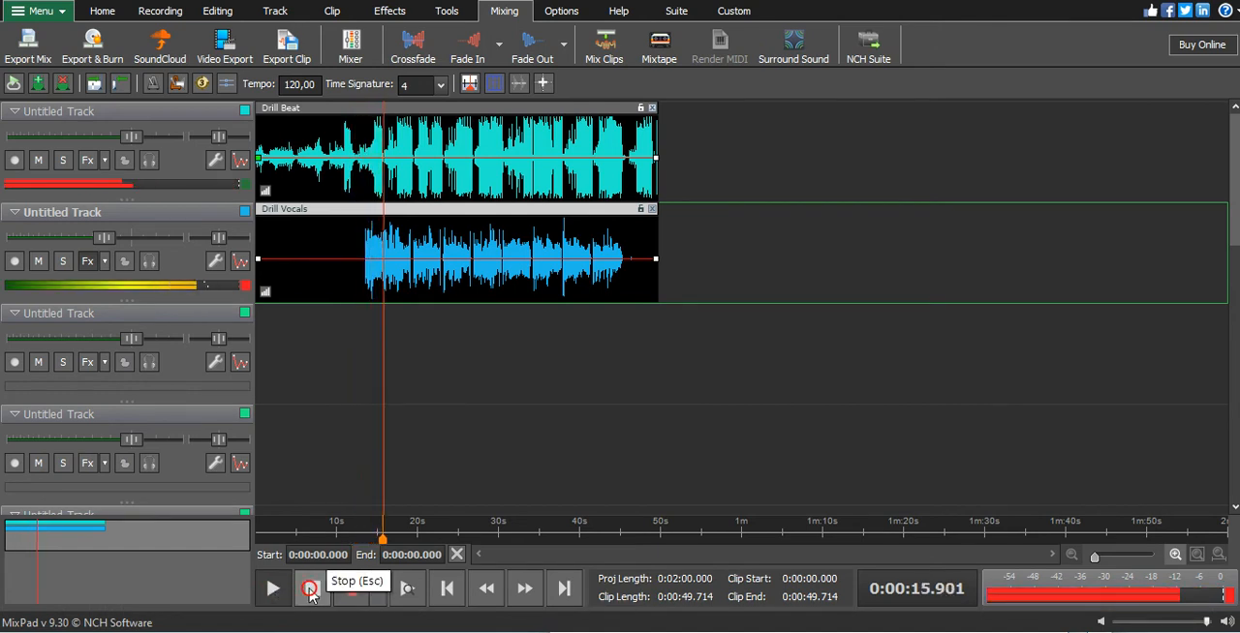
left_click(312, 593)
- Re-enable the vocal track's three effects and add the GComp VST effect to its chain
left_click(87, 263)
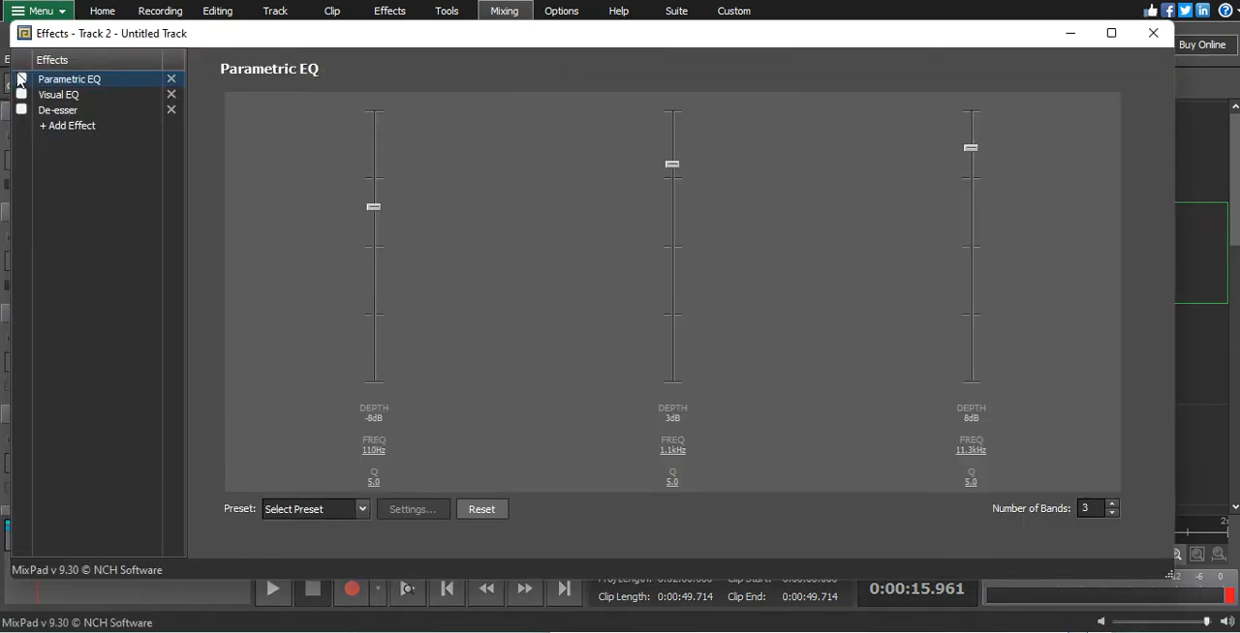
left_click(45, 124)
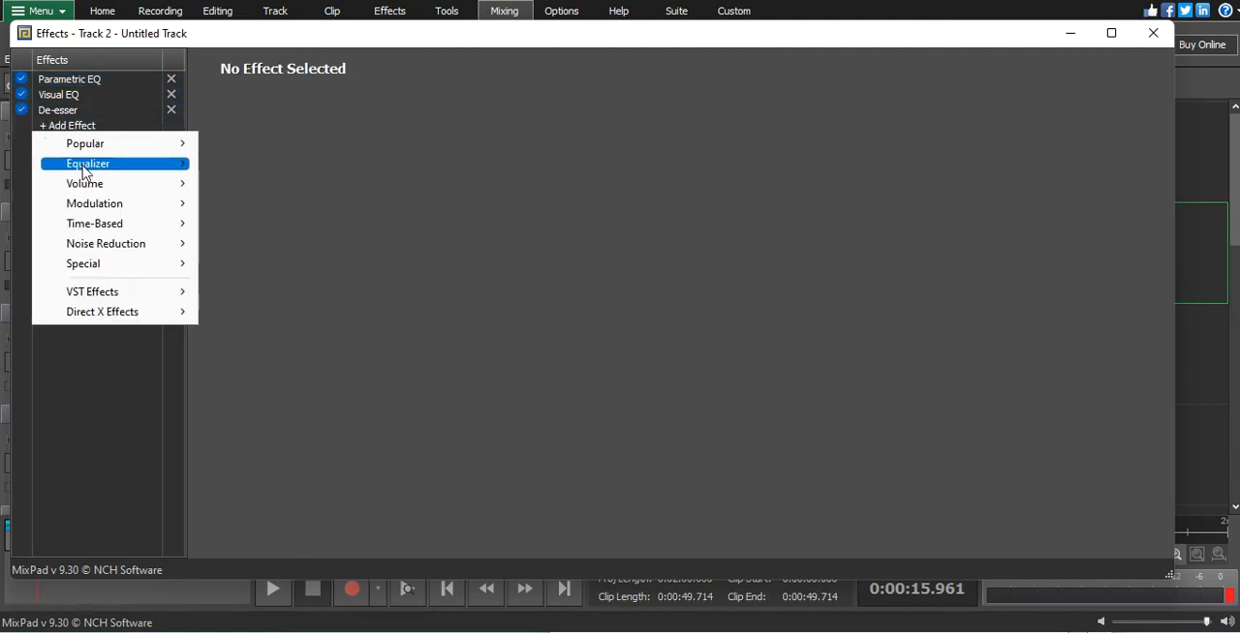
mouse_move(116, 293)
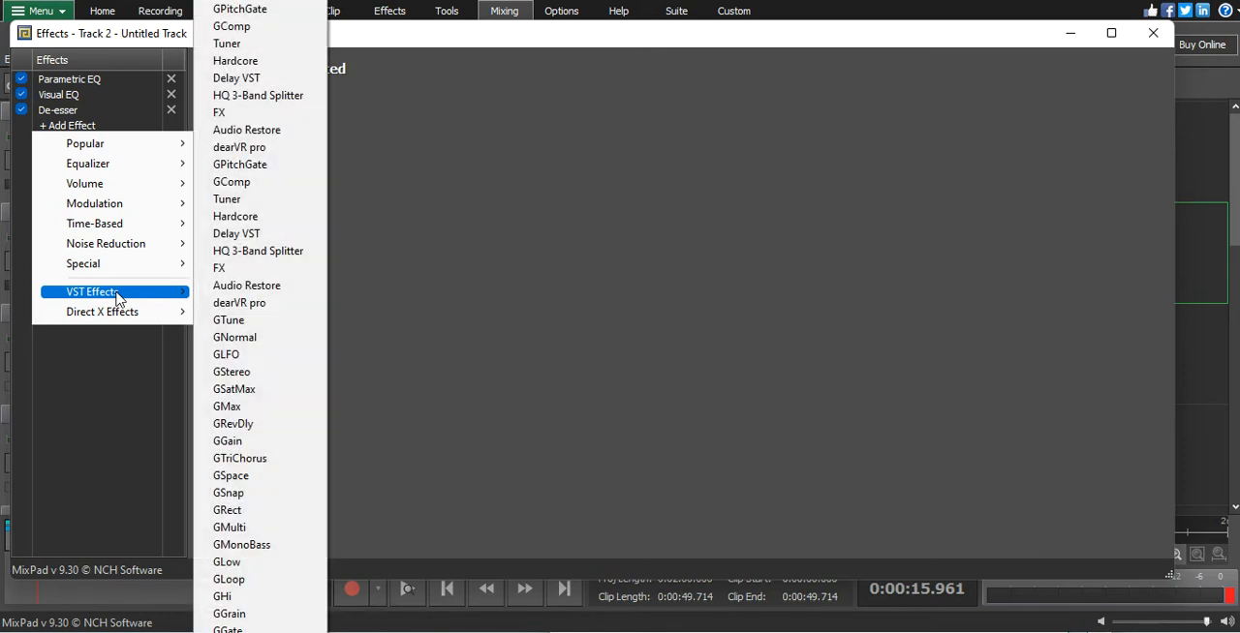
left_click(278, 183)
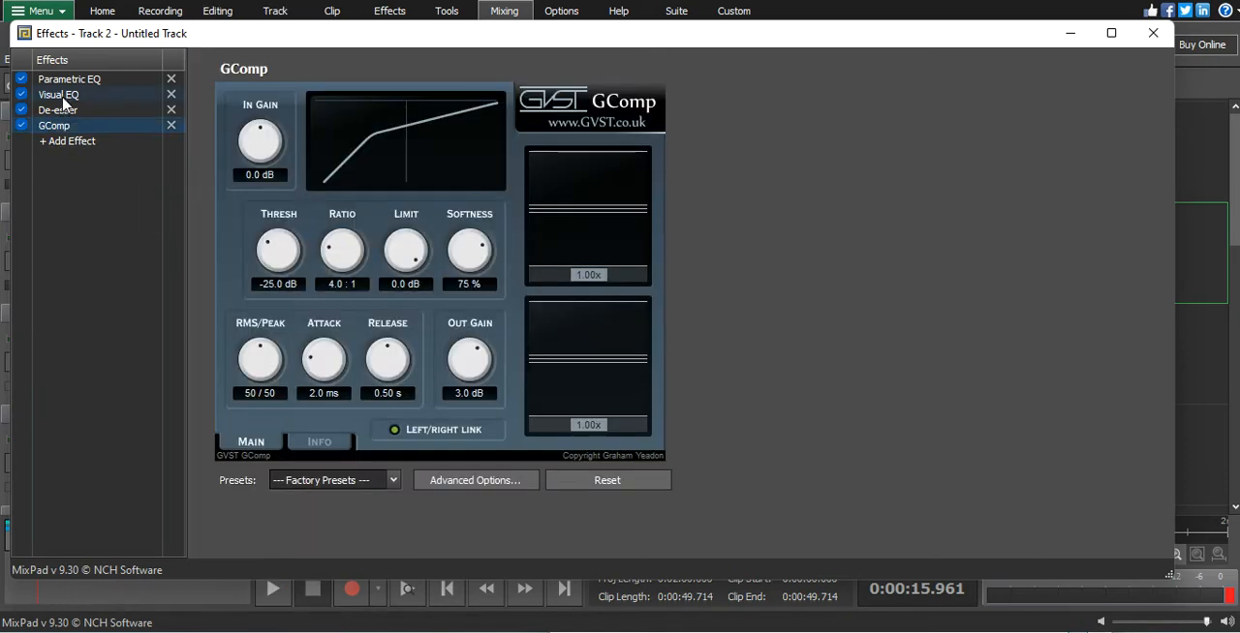
- Set GComp to threshold -27.2 dB, softness 36 %, attack 1.3 ms, release 0.33 s and output gain 6.5 dB, and close the effects window
left_click_drag(268, 235, 266, 263)
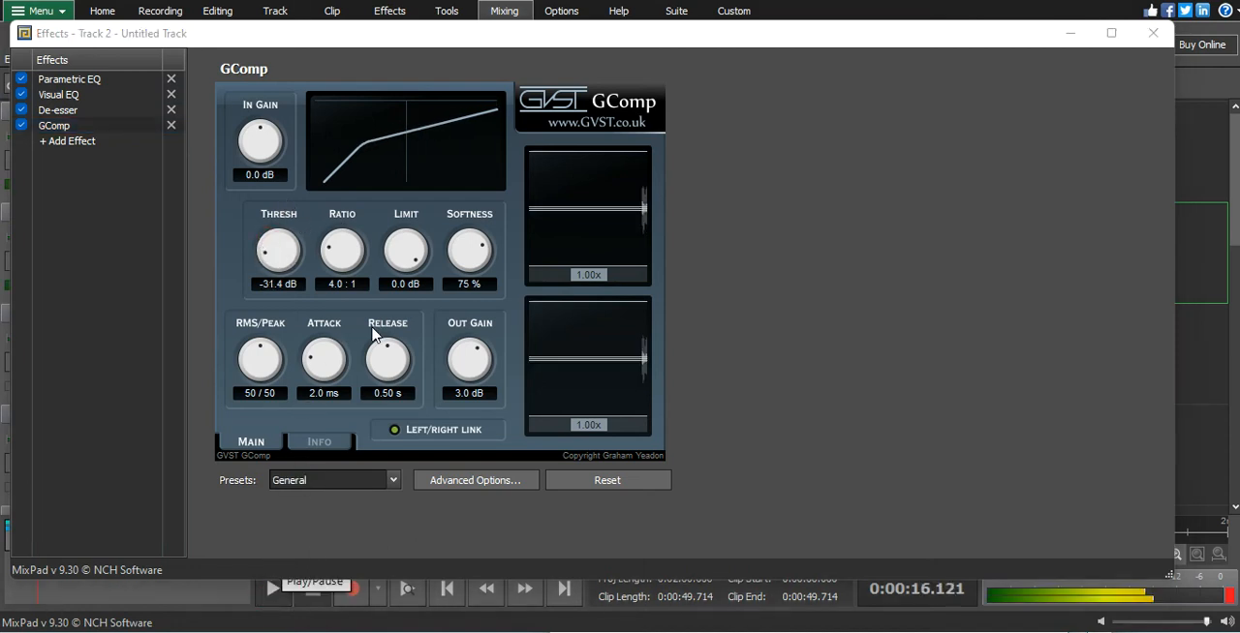
left_click_drag(315, 363, 377, 379)
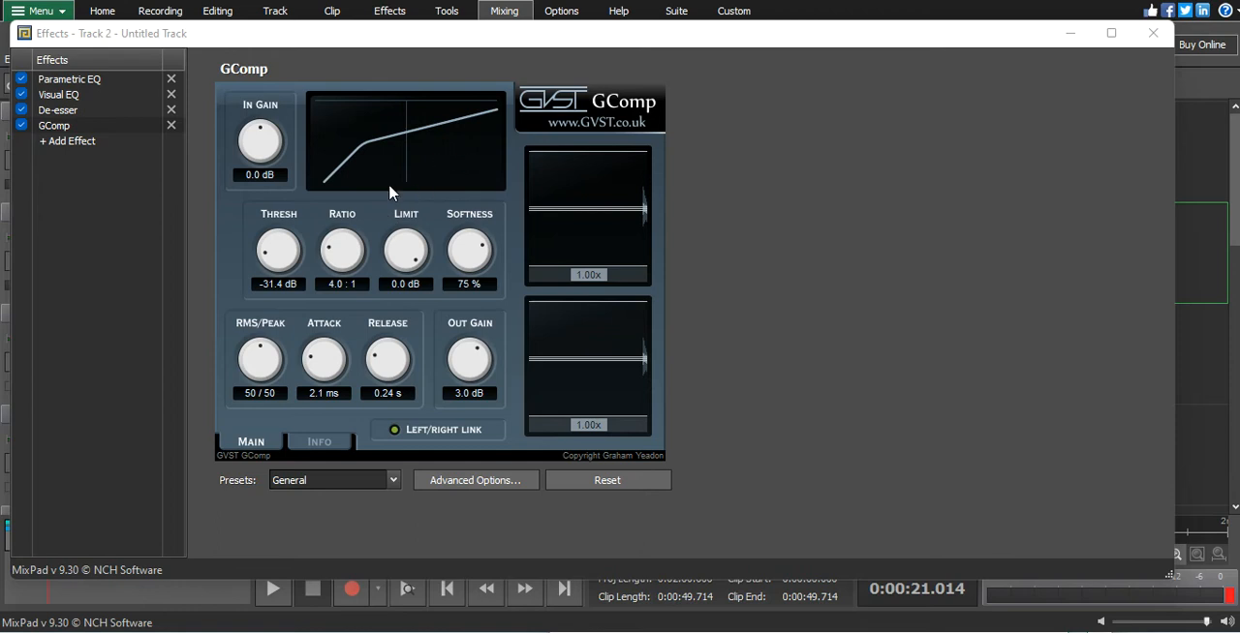
left_click_drag(276, 254, 277, 242)
left_click_drag(460, 360, 458, 351)
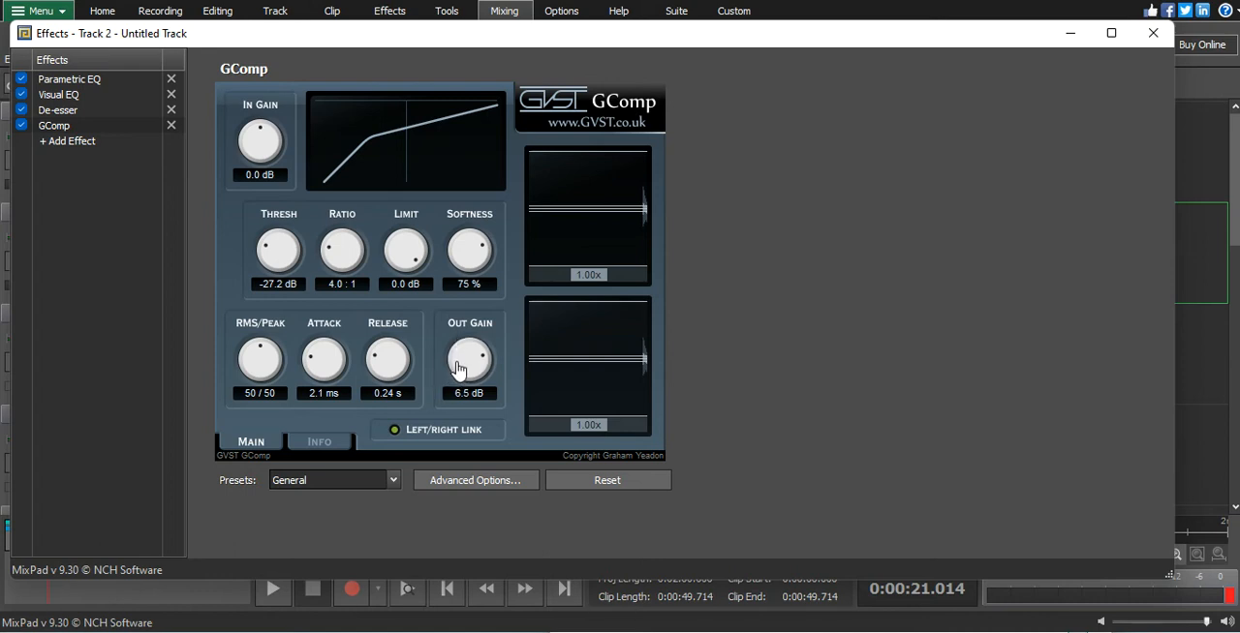
left_click_drag(467, 244, 458, 277)
left_click_drag(378, 364, 319, 380)
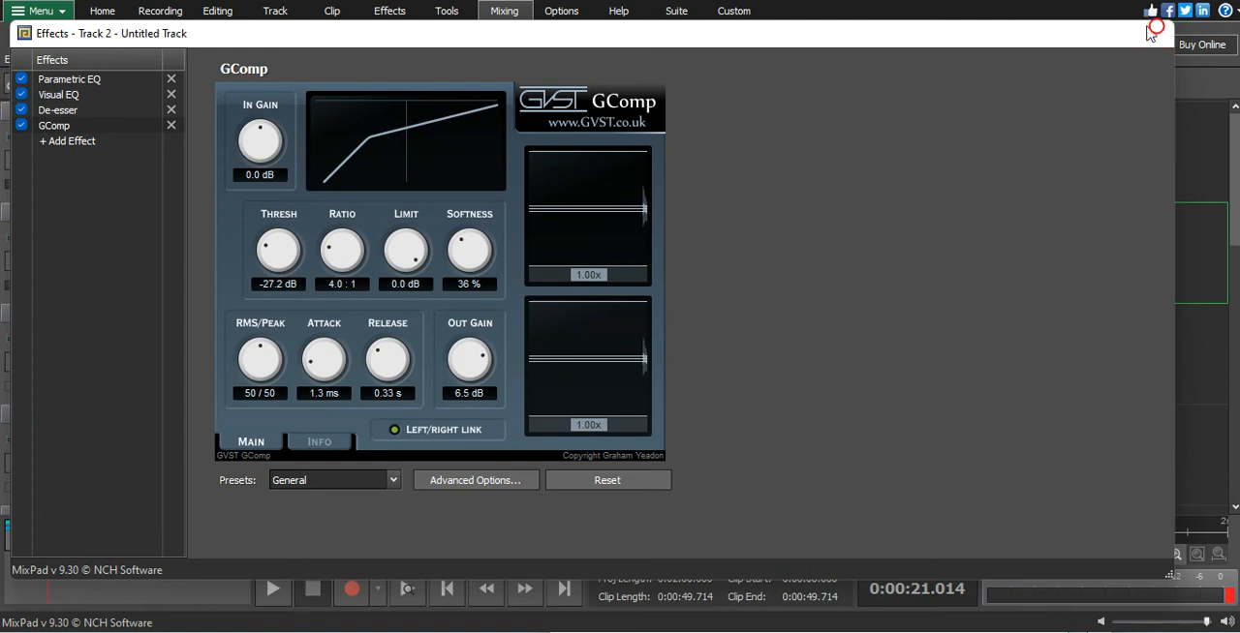
left_click(1153, 32)
- Play the mix from about 12.7 s, stop it, and raise the vocal track's volume slightly
left_click(359, 537)
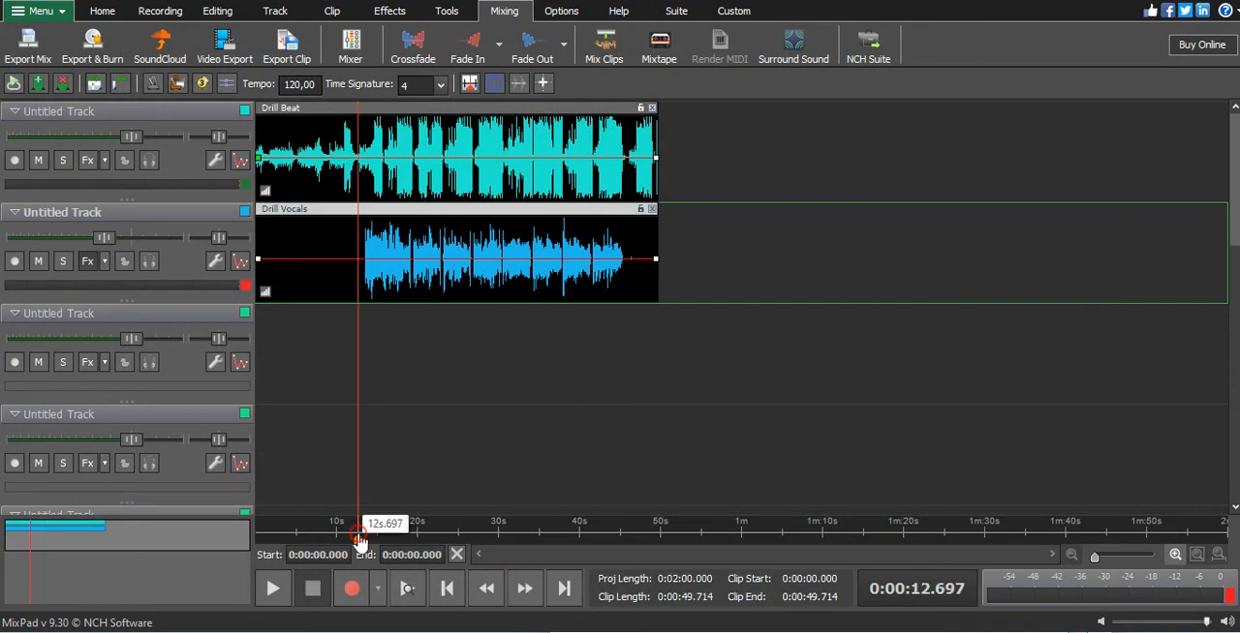
key("space")
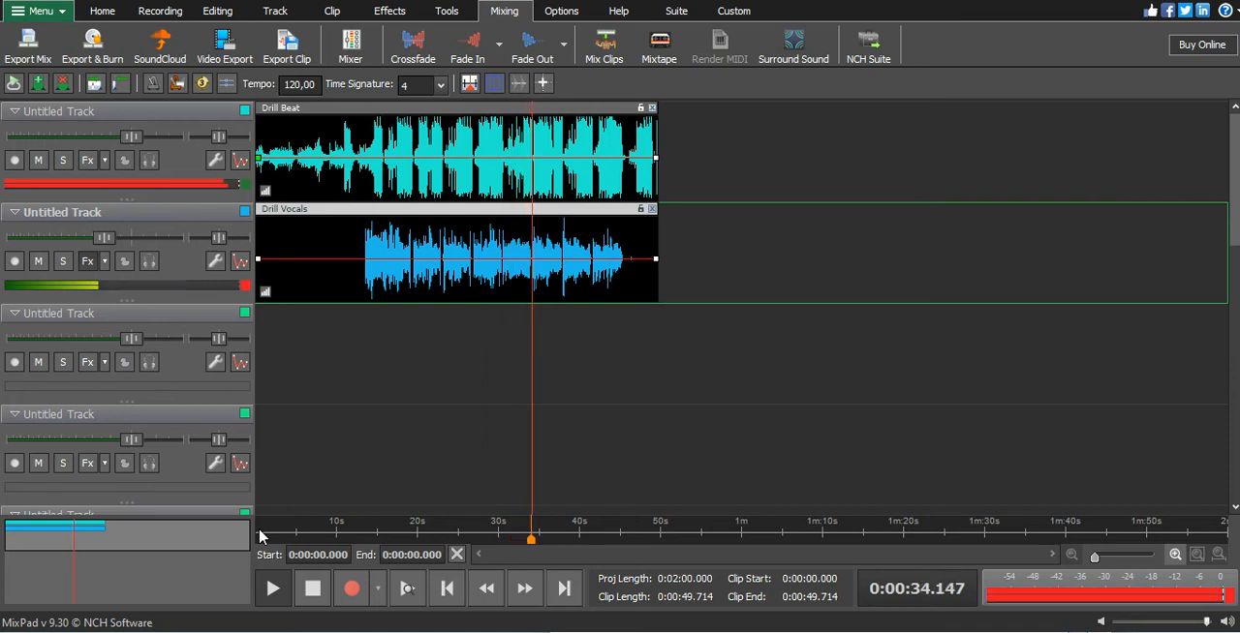
key("space")
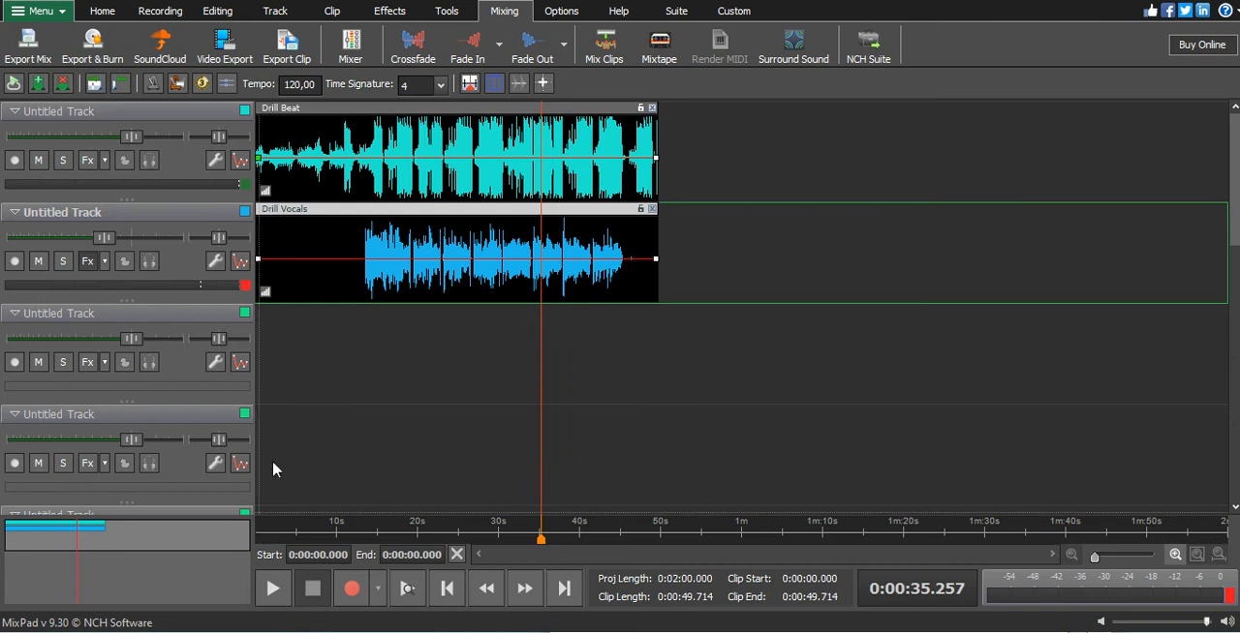
left_click_drag(102, 244, 114, 241)
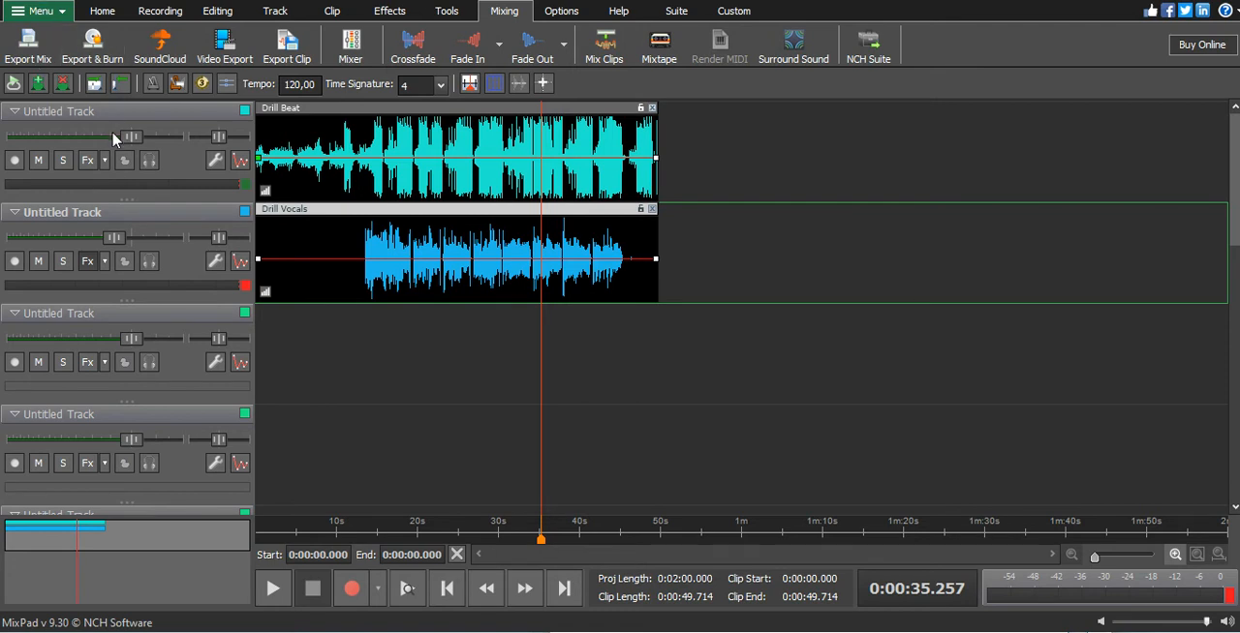
- Add the Direct X Compressor to the vocal track's effect chain and set its ratio to 1.00
left_click(85, 262)
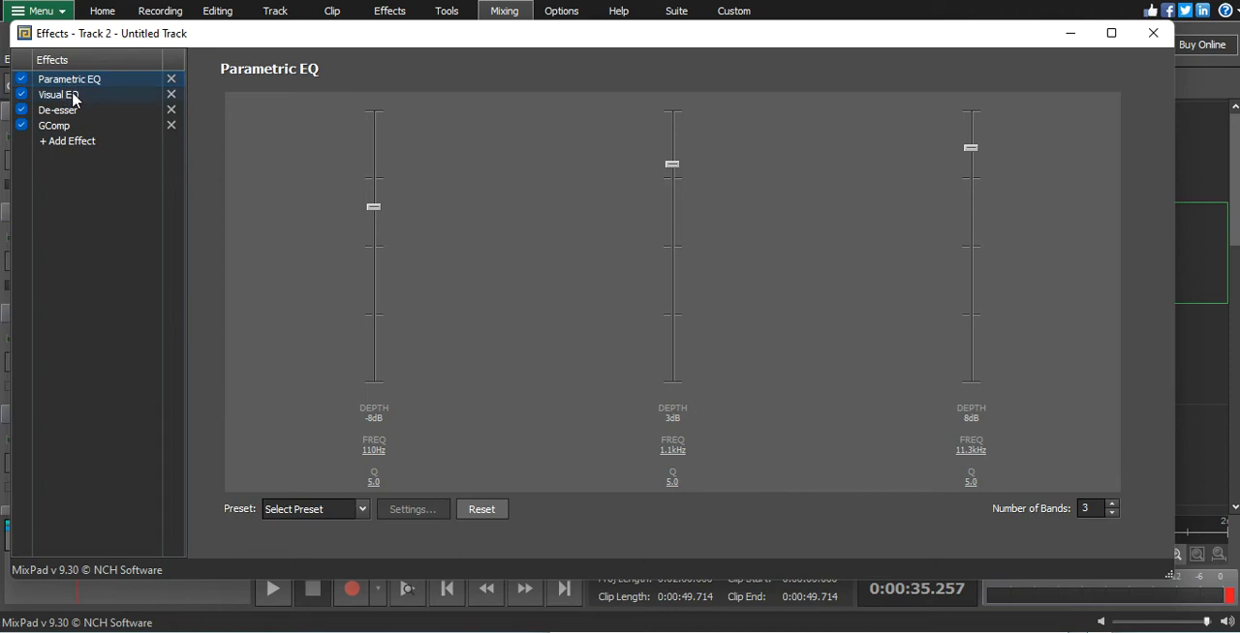
left_click(85, 144)
mouse_move(131, 290)
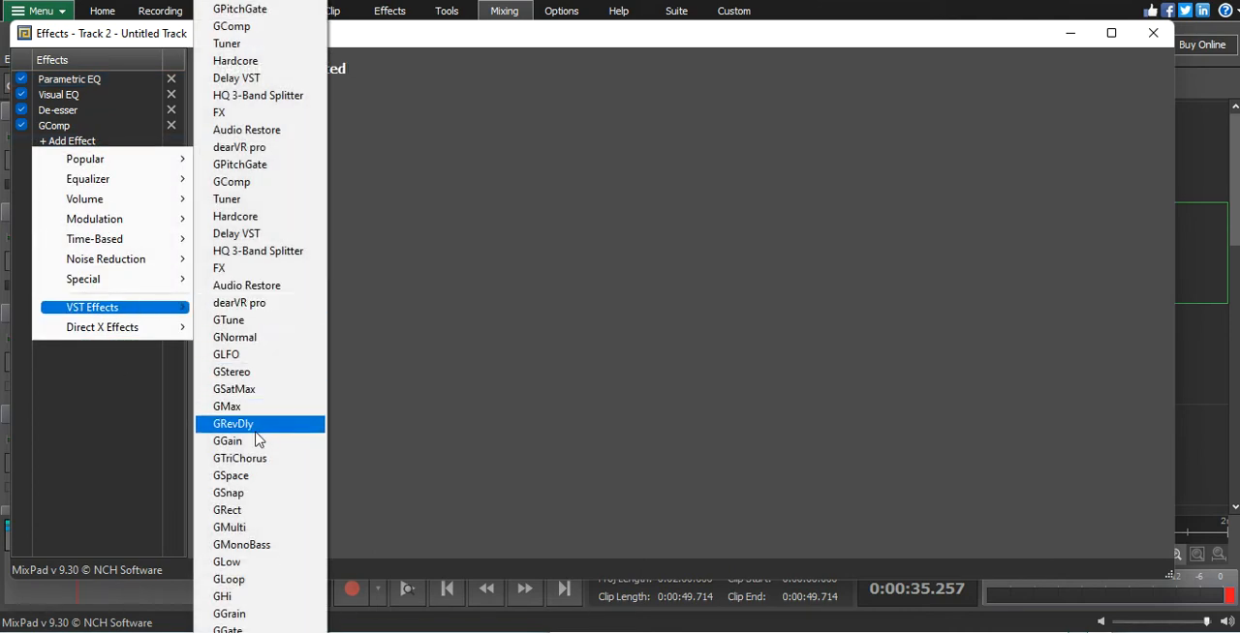
mouse_move(126, 329)
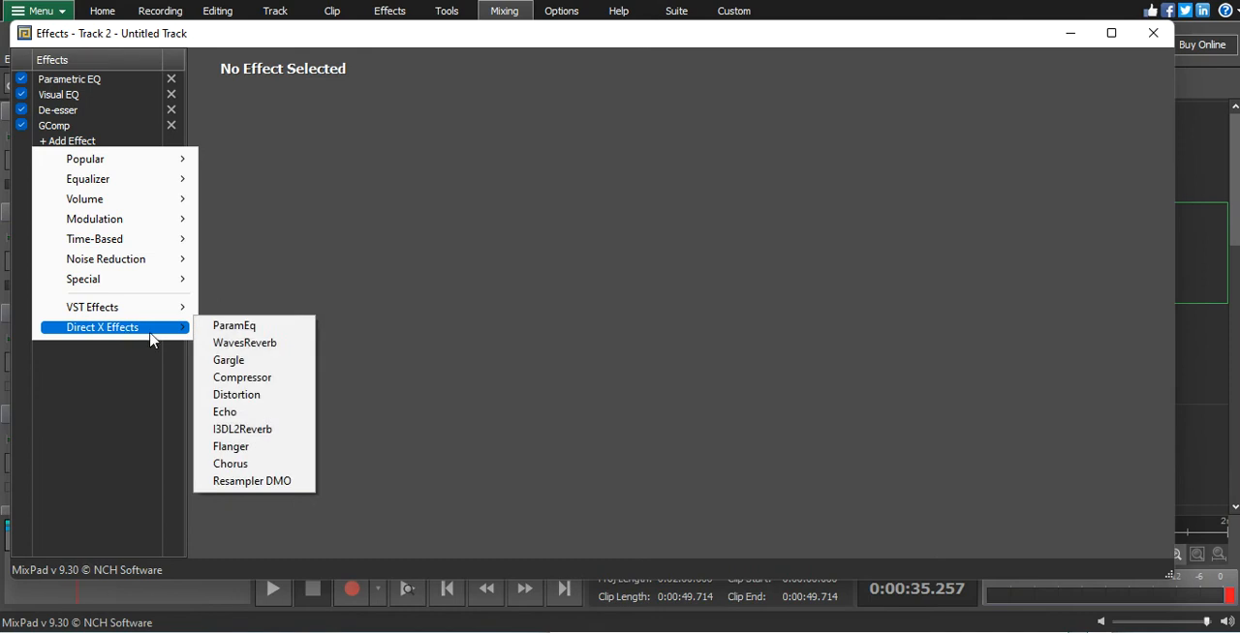
left_click(259, 378)
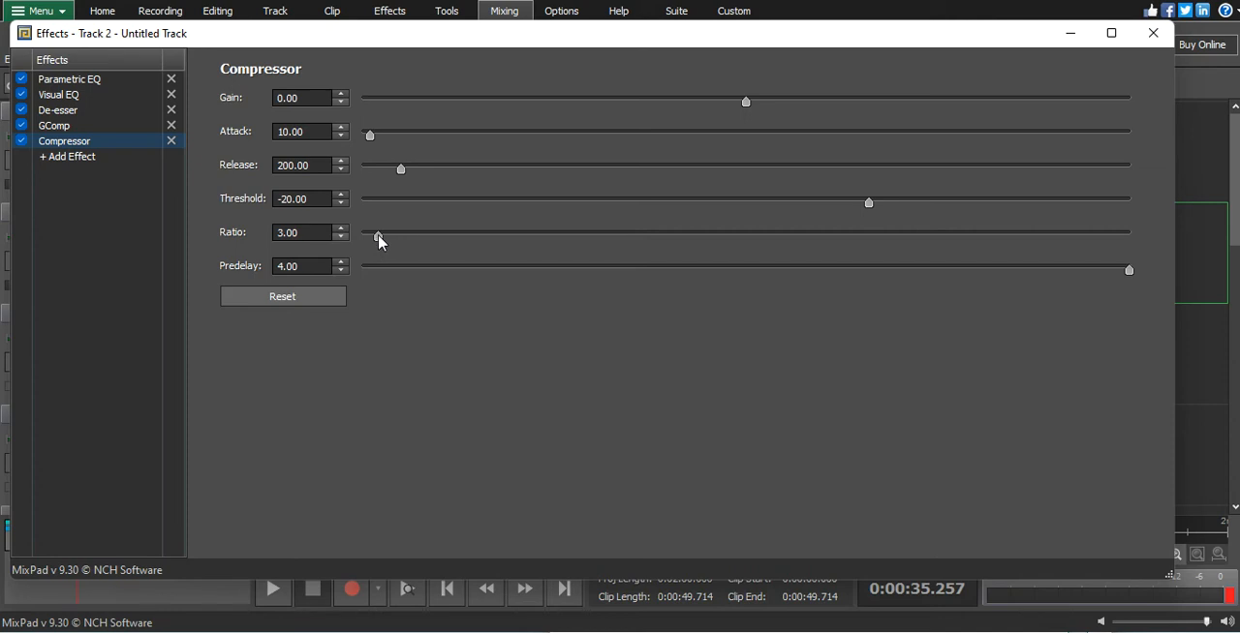
left_click_drag(379, 243, 366, 242)
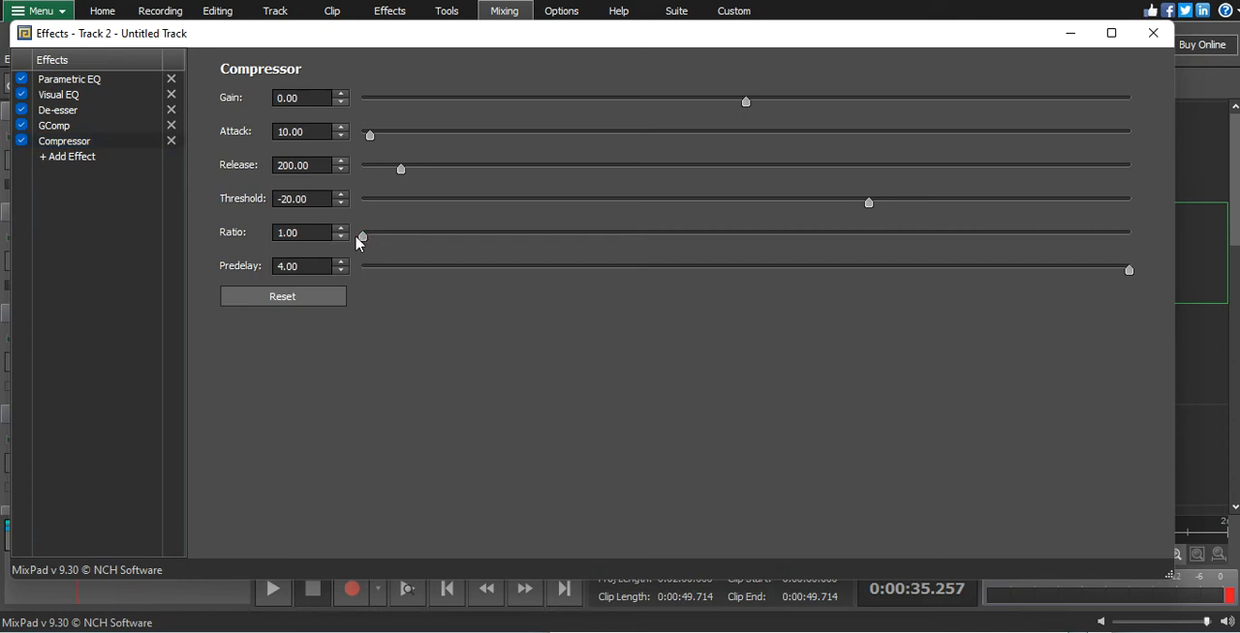
- Set GComp's ratio to 1.5 : 1, review the Compressor settings, and close the effects window
left_click(54, 126)
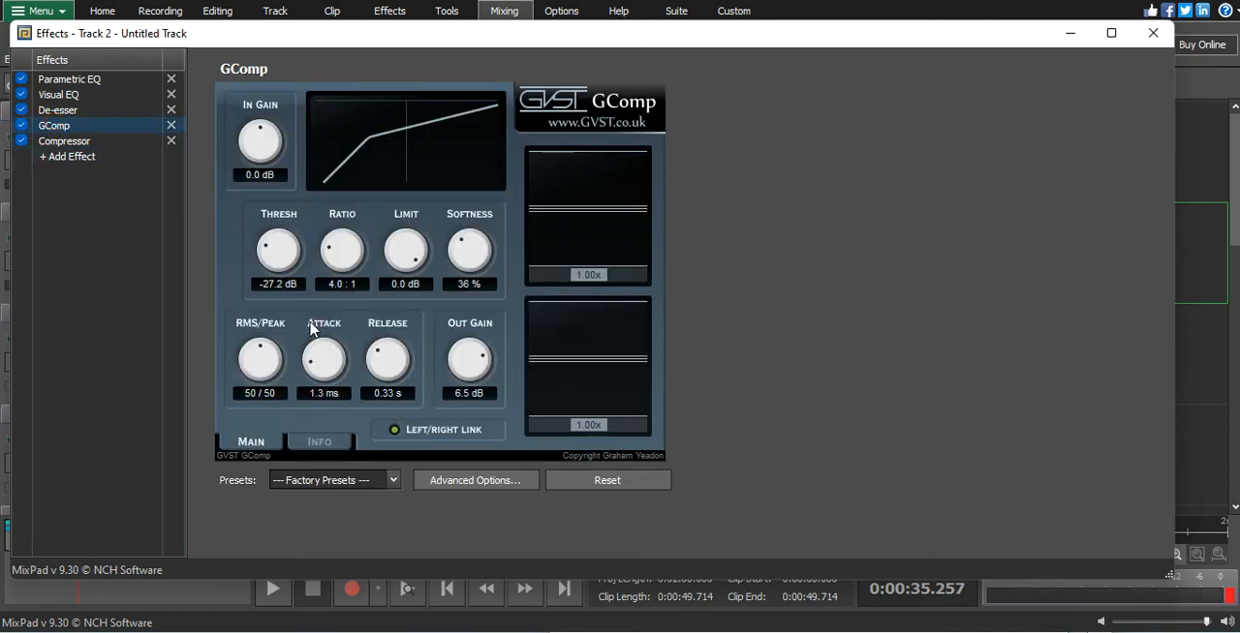
mouse_move(329, 257)
left_mouse_down()
mouse_move(332, 244)
mouse_move(335, 277)
mouse_move(336, 262)
left_mouse_up()
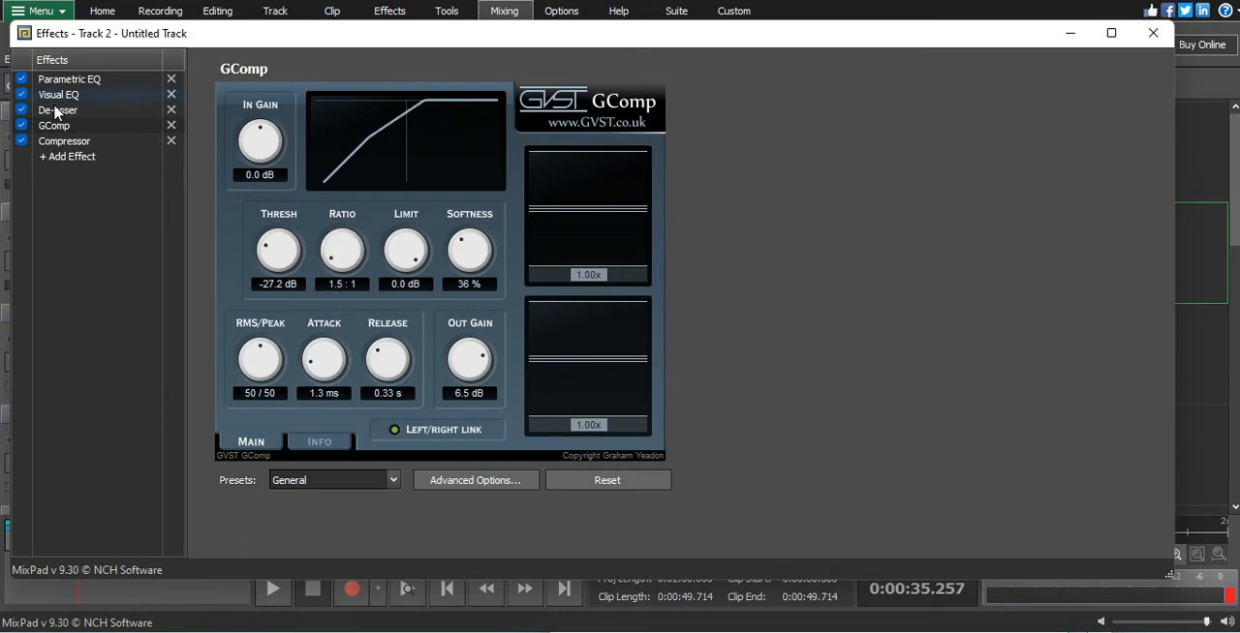
left_click(54, 146)
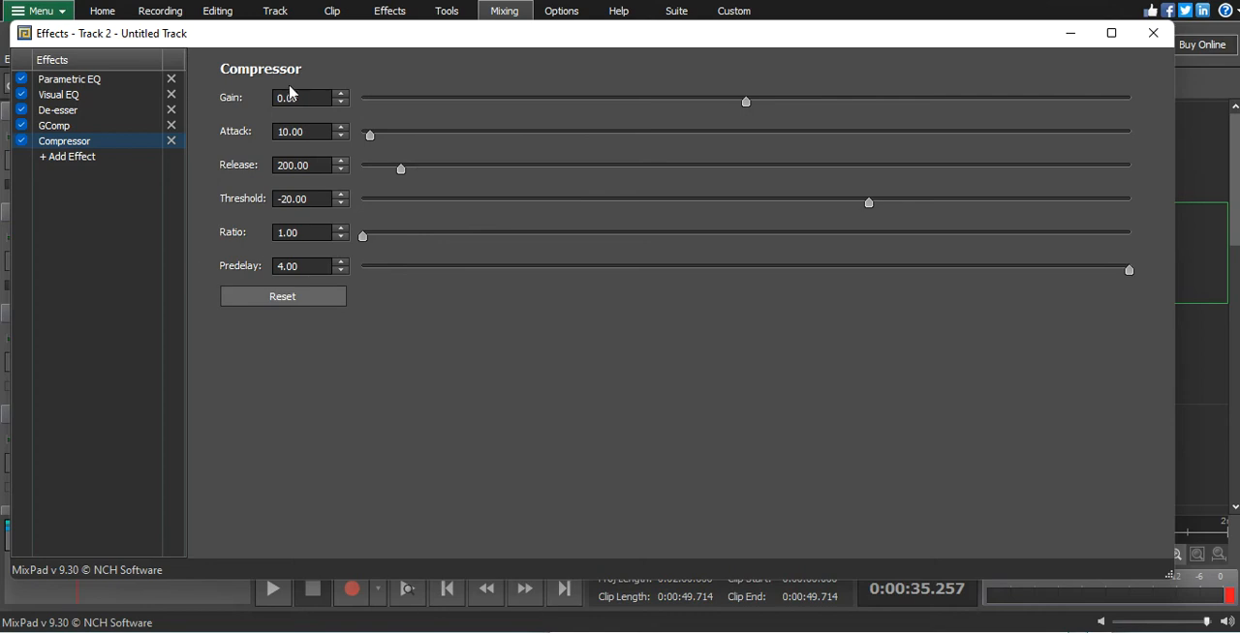
left_click(1152, 33)
- Review the Compressor settings in the vocal track's effect chain and play the mix from about 11.5 s
left_click(357, 526)
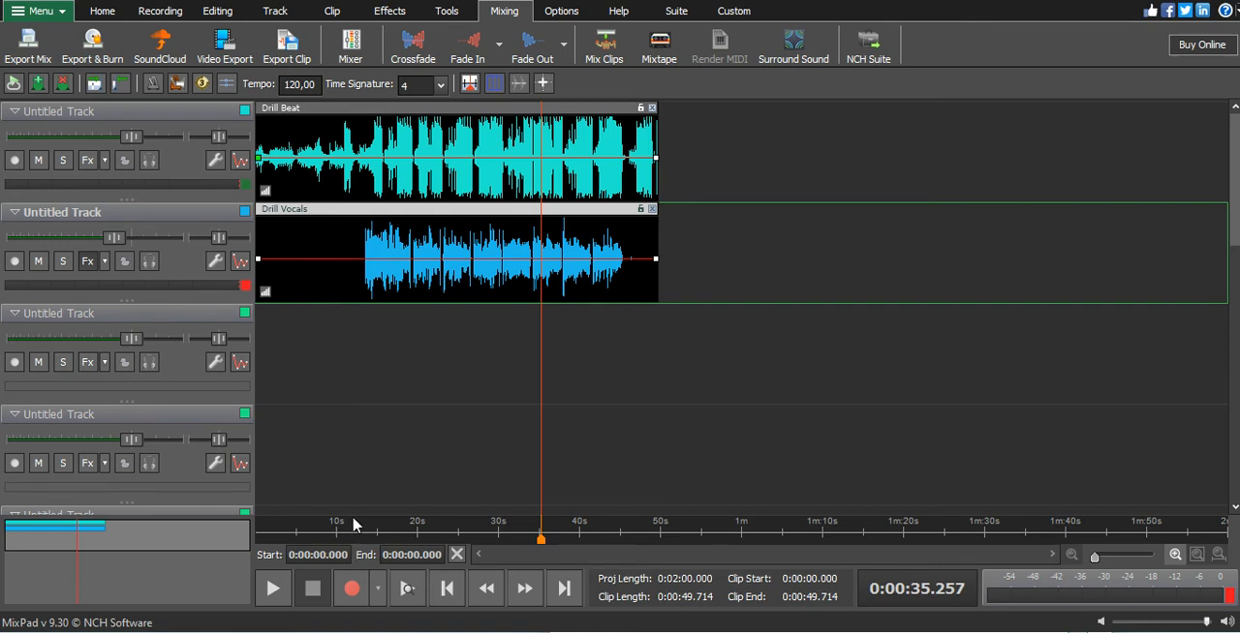
left_click_drag(539, 540, 348, 540)
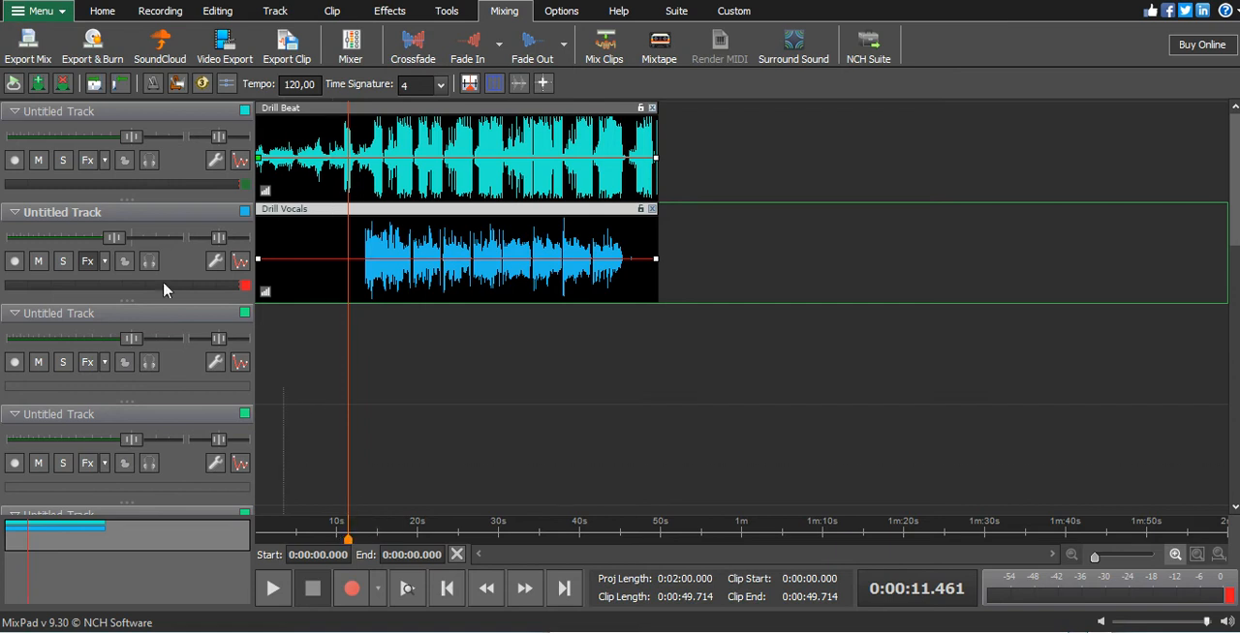
left_click(87, 260)
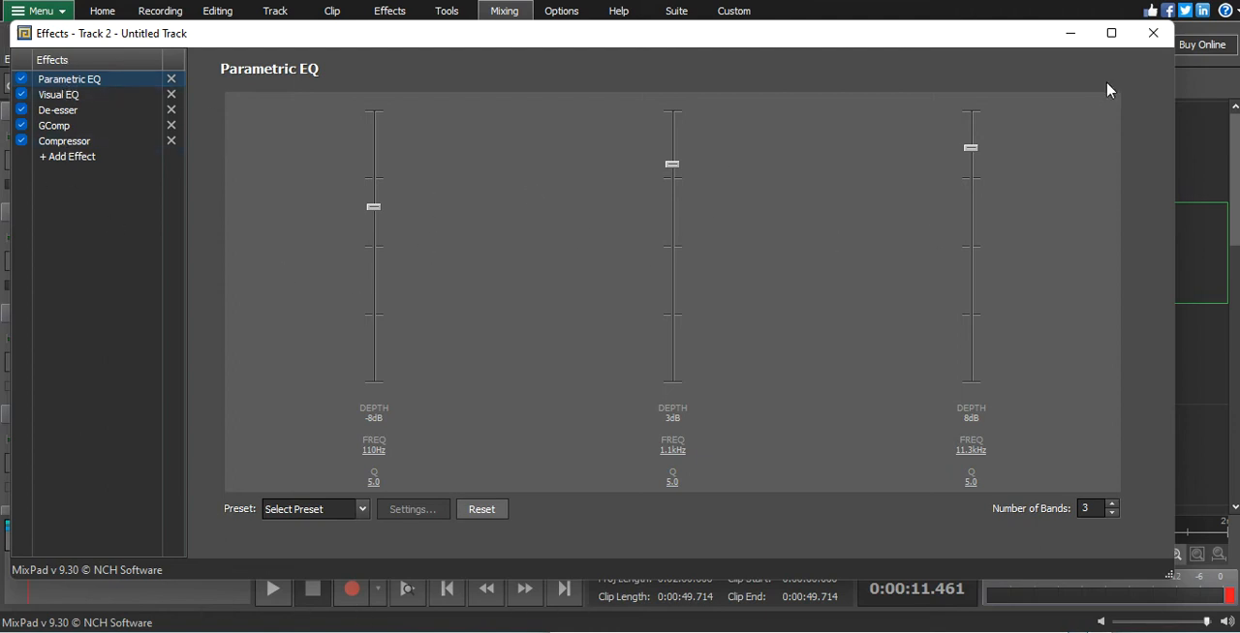
left_click(53, 143)
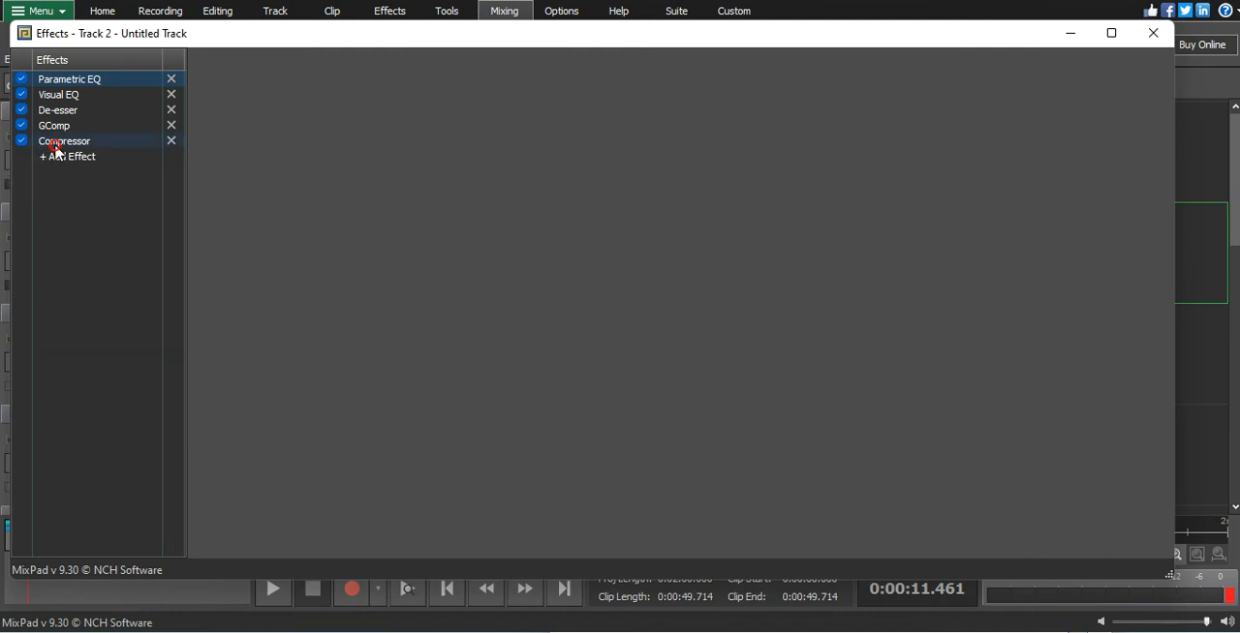
left_click(1153, 33)
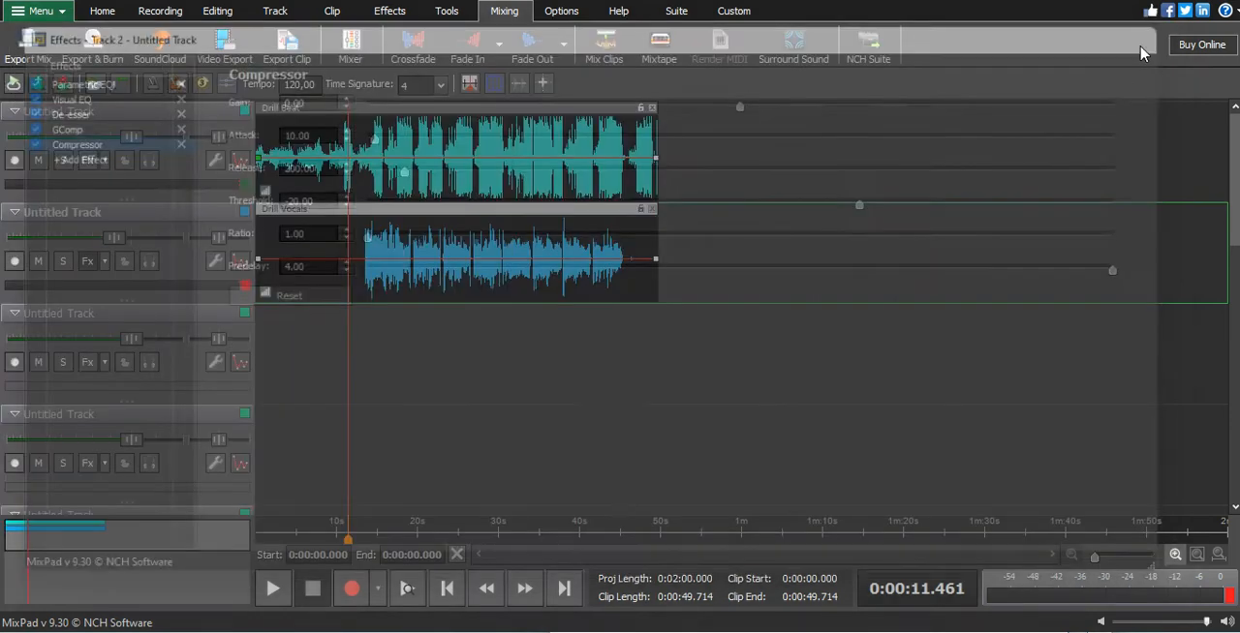
left_click(271, 591)
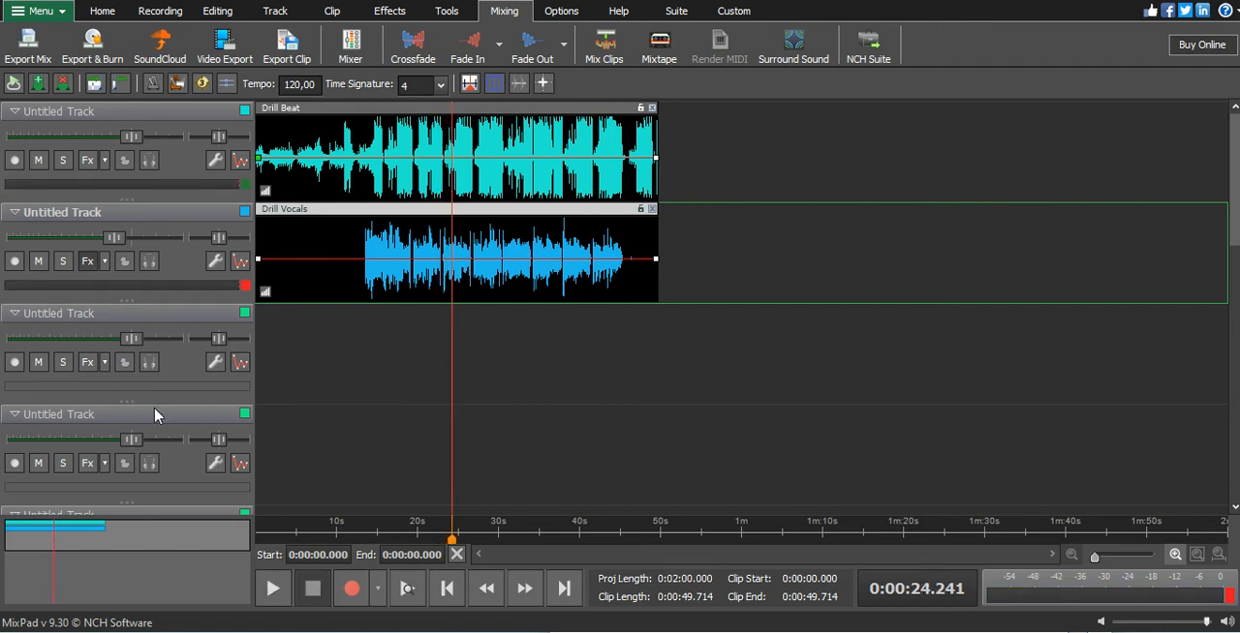
- Add a second Visual EQ after the Compressor in the vocal track's effect chain
left_click(86, 263)
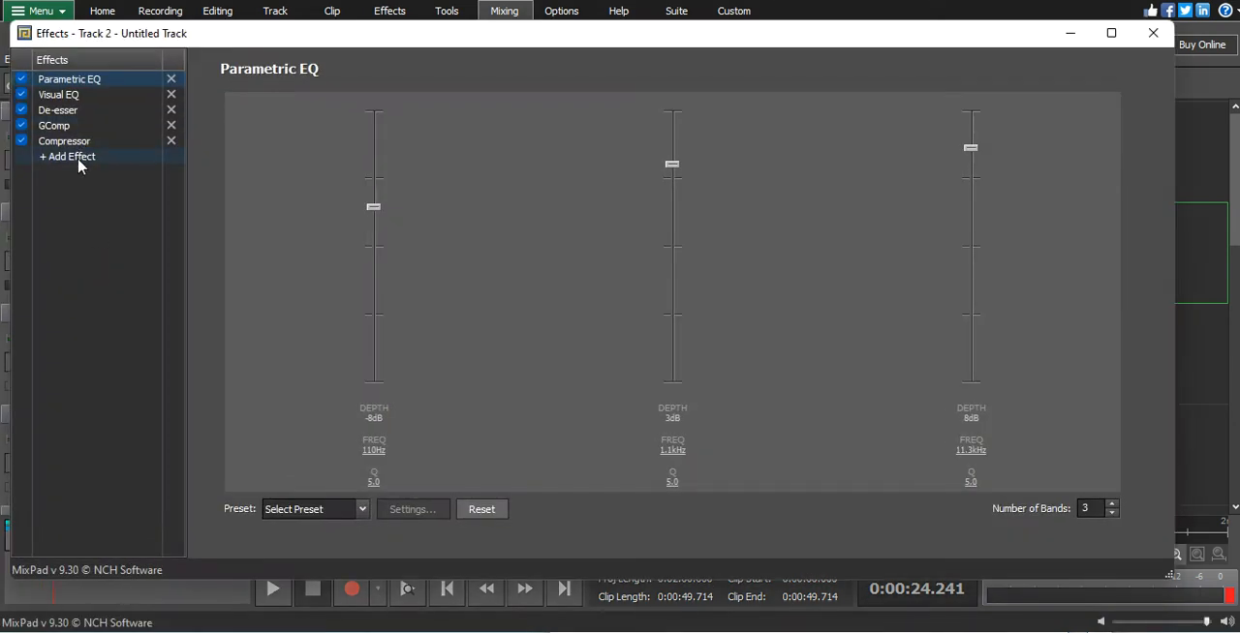
left_click(79, 163)
mouse_move(91, 198)
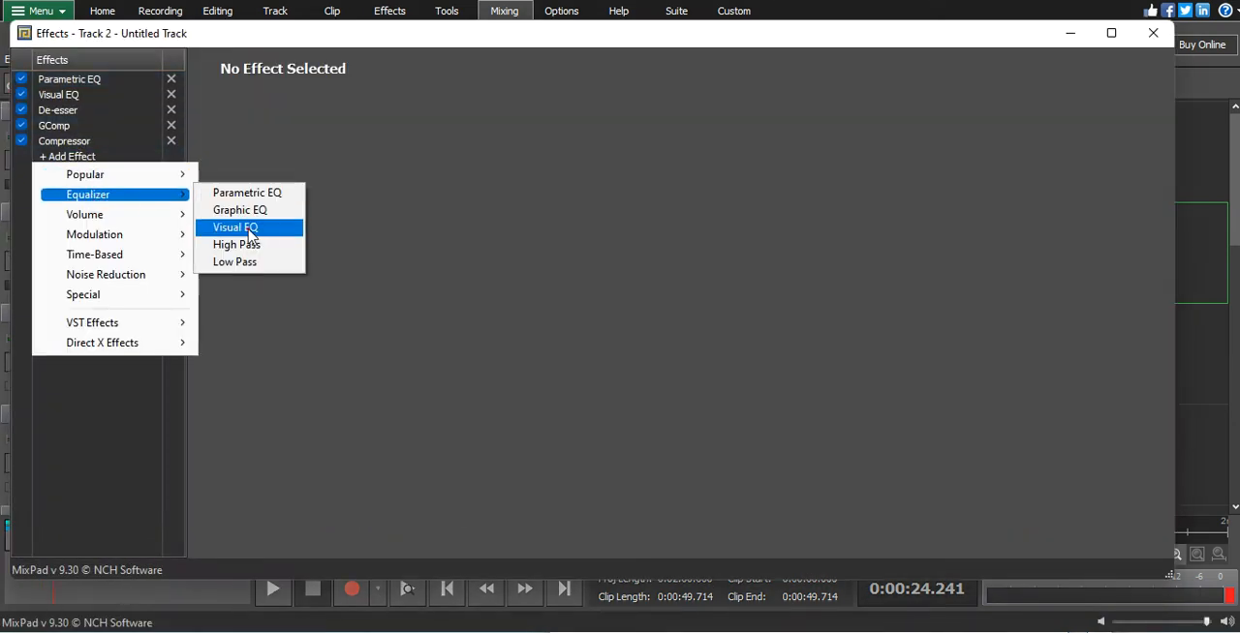
left_click(249, 230)
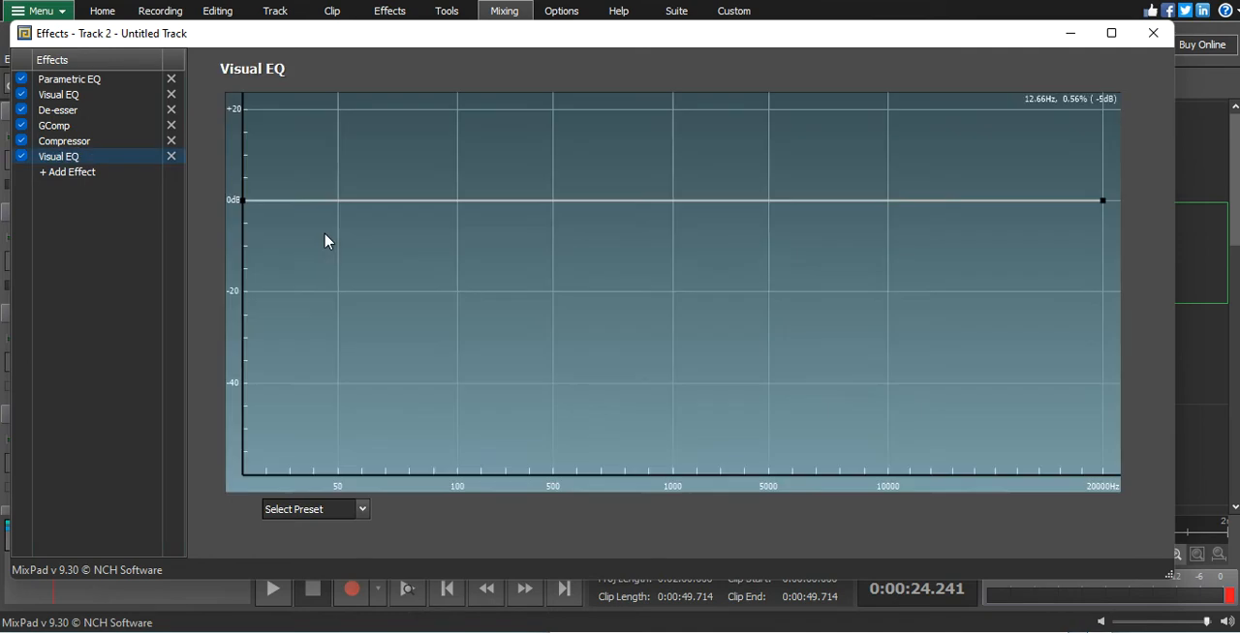
- Boost the second Visual EQ by about 6 dB around 15–17 kHz, sloping to 0 dB on both sides, and close the effects window
left_click(1026, 200)
left_click(949, 211)
left_click_drag(949, 211, 943, 201)
left_click_drag(1026, 200, 989, 174)
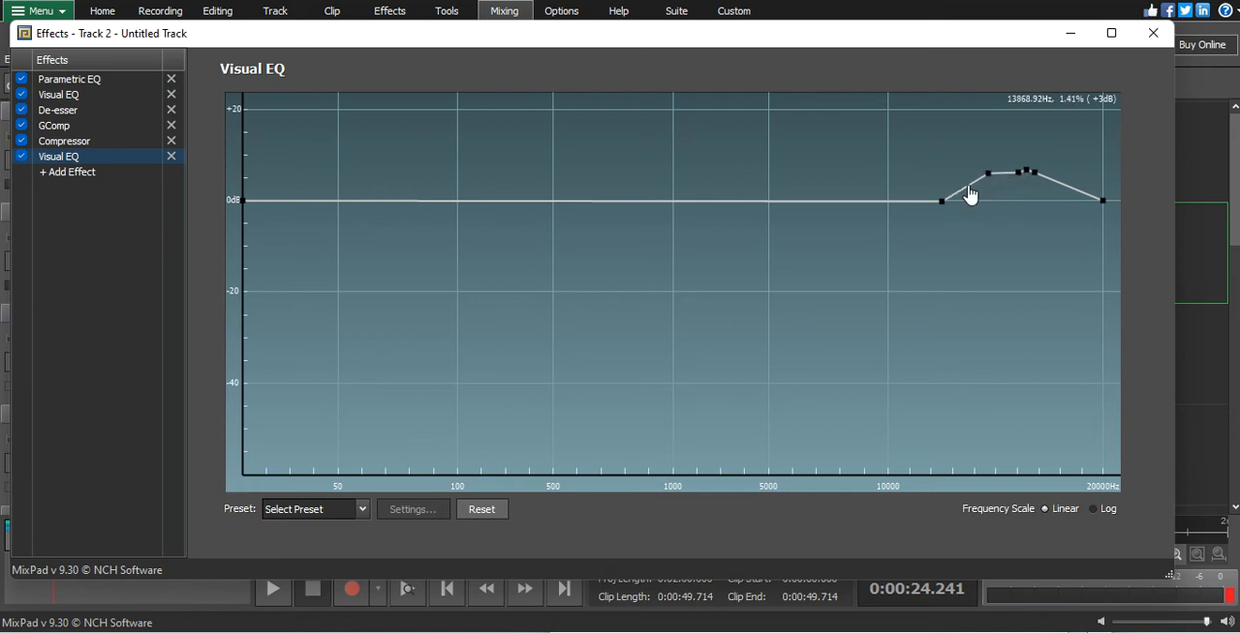
left_click_drag(1062, 183, 1064, 179)
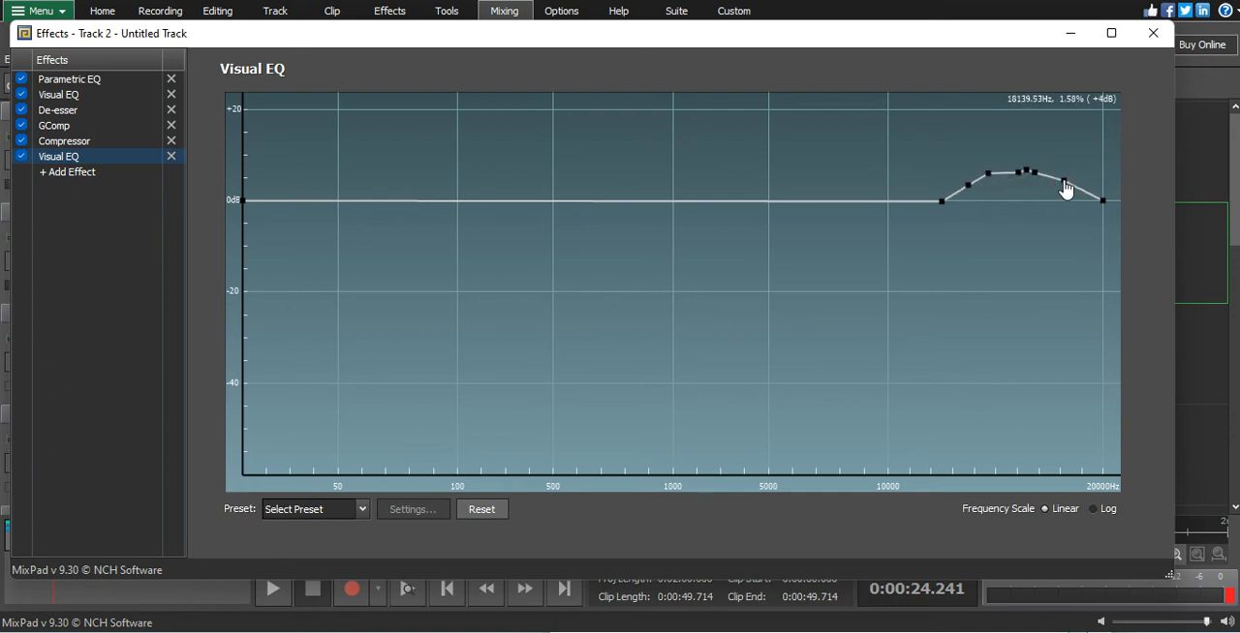
left_click(1149, 33)
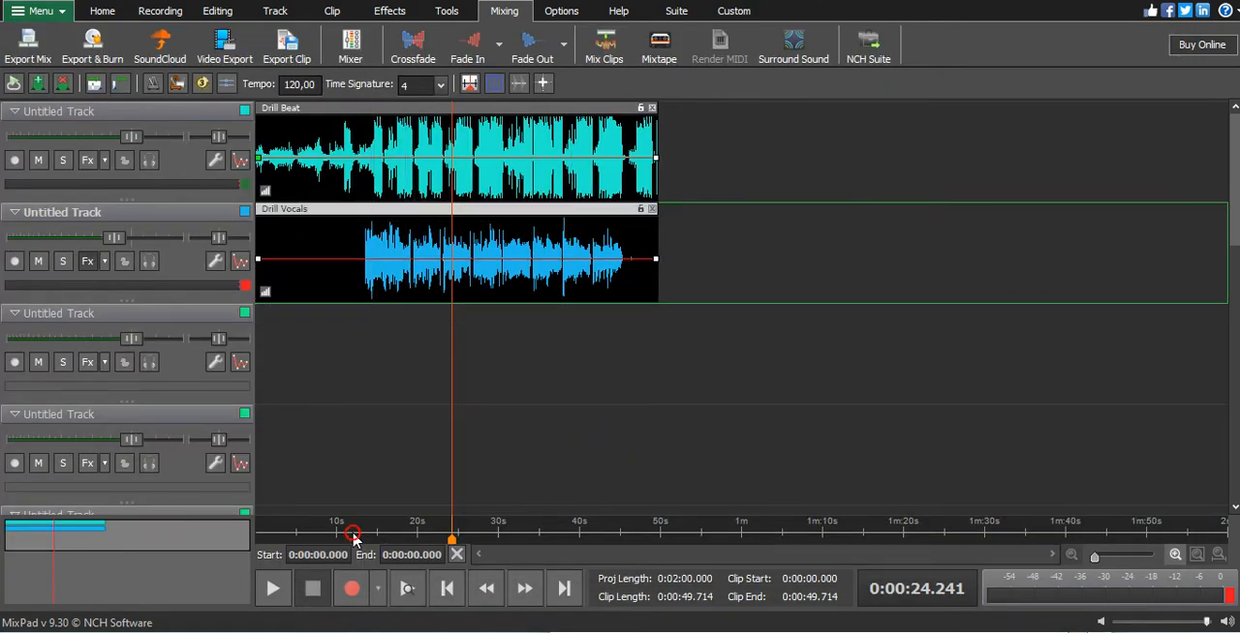
- Play the mix from about 13.3 s, where the vocals begin, and stop at about 34 s
left_click_drag(452, 539, 364, 540)
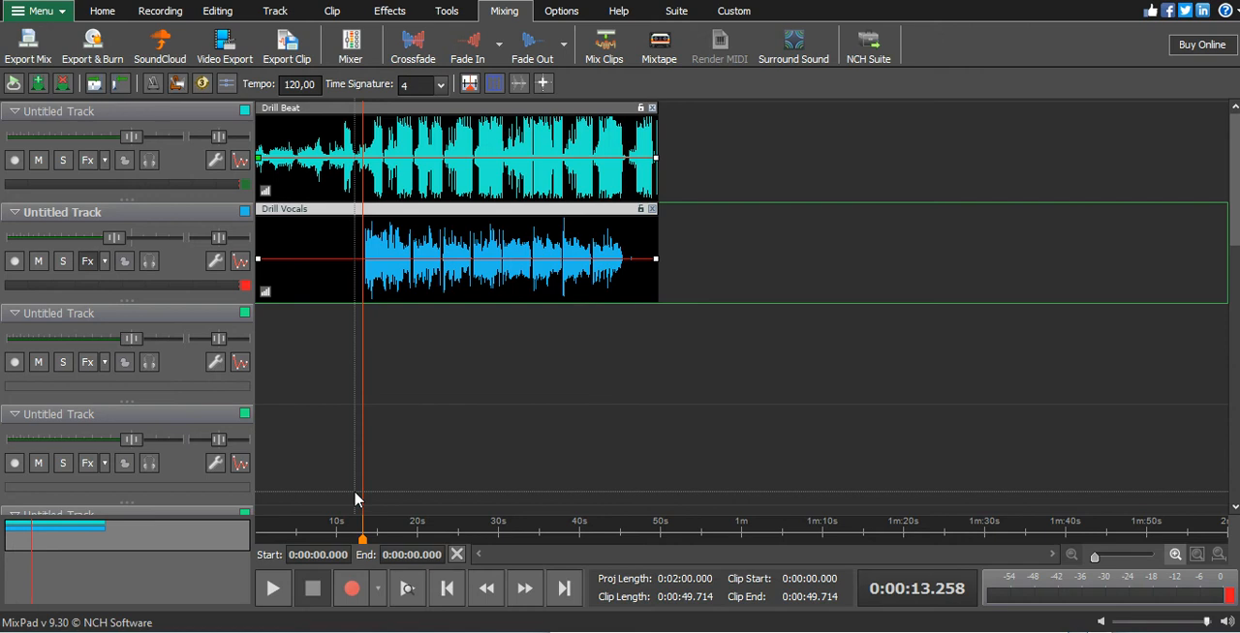
key("space")
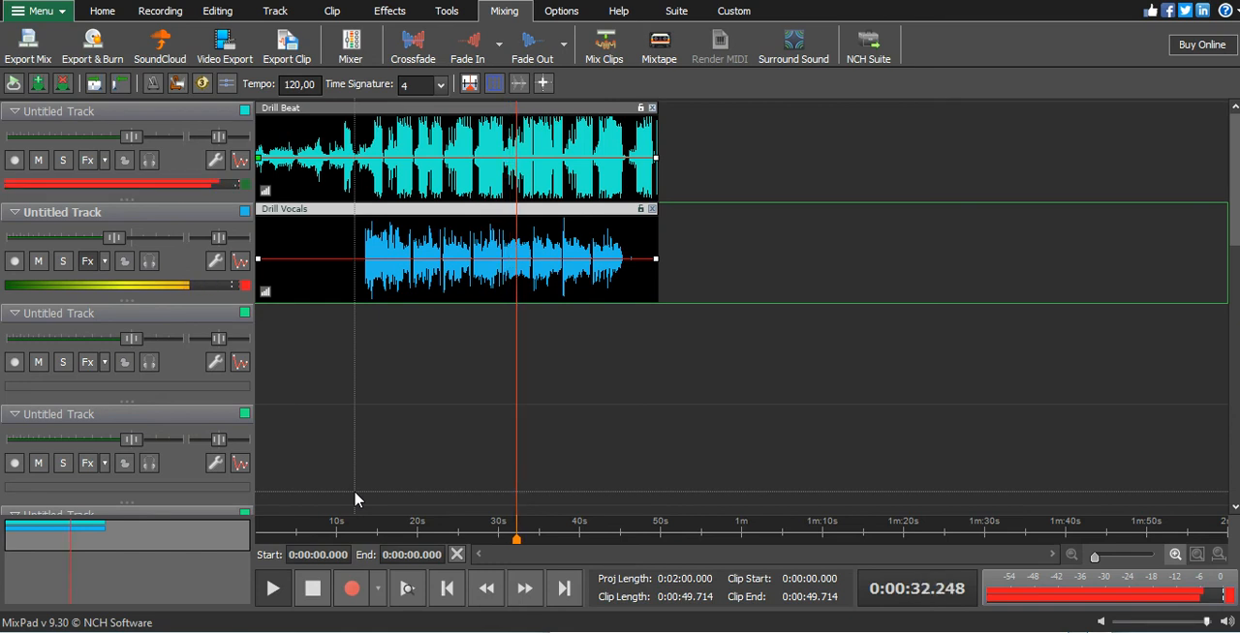
key("space")
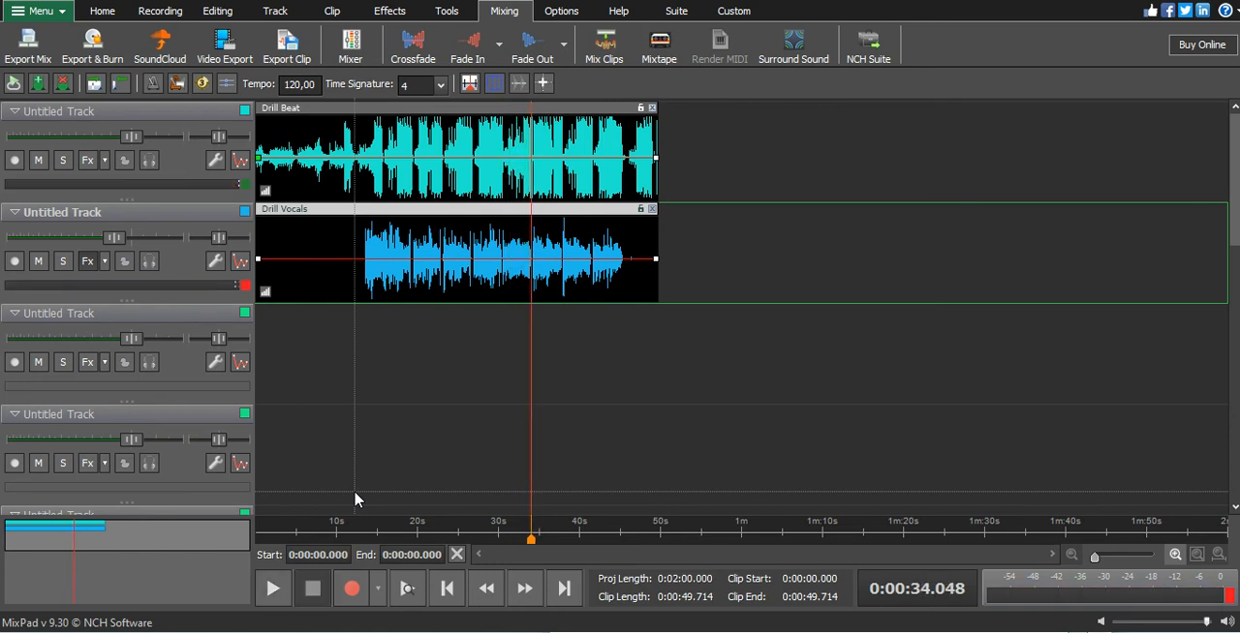
- Select the timeline range from 0 to about 53 s, play the mix from about 10.7 s, and stop near the vocals' end
left_click_drag(310, 531, 680, 522)
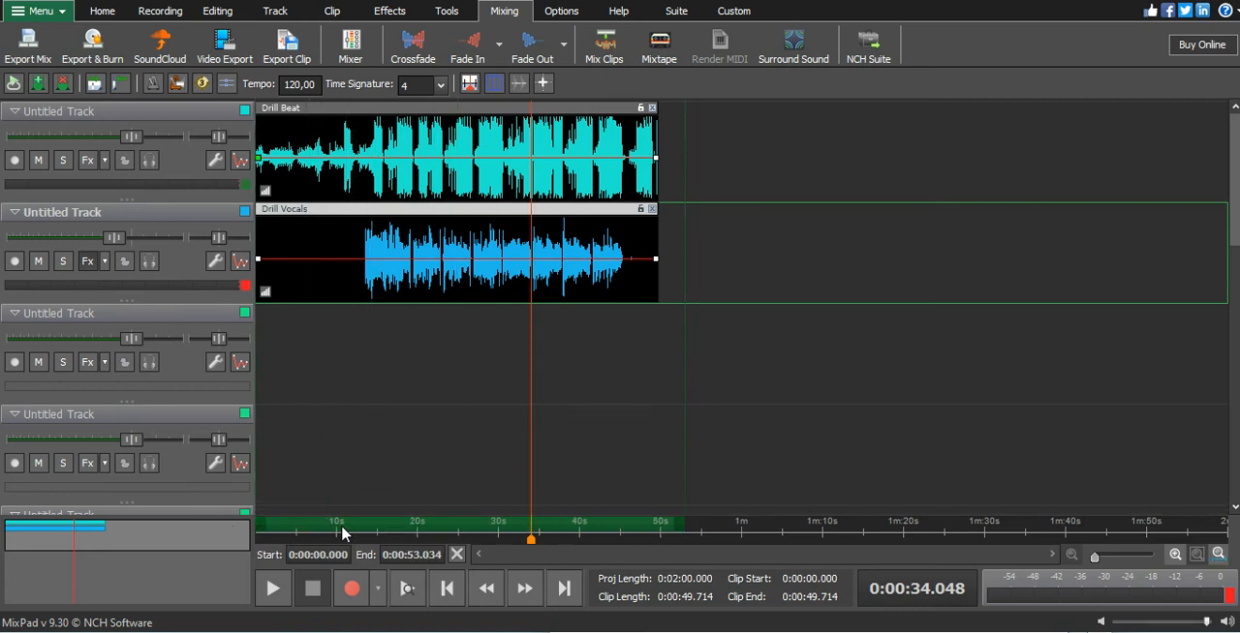
left_click(341, 538)
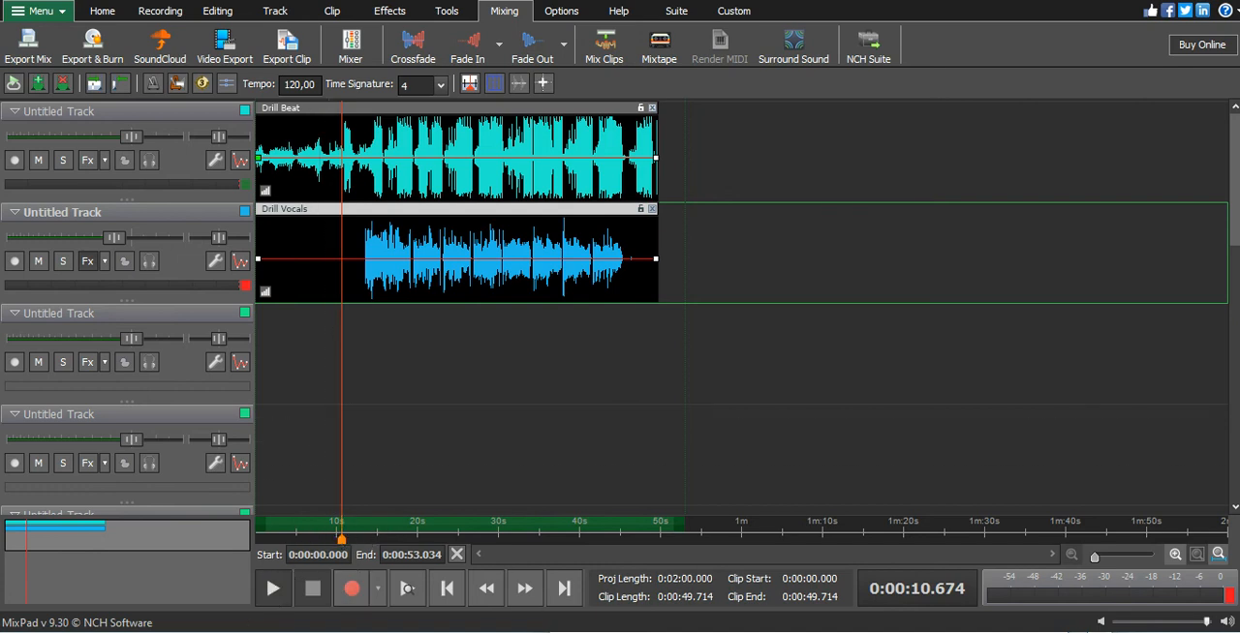
left_click(273, 588)
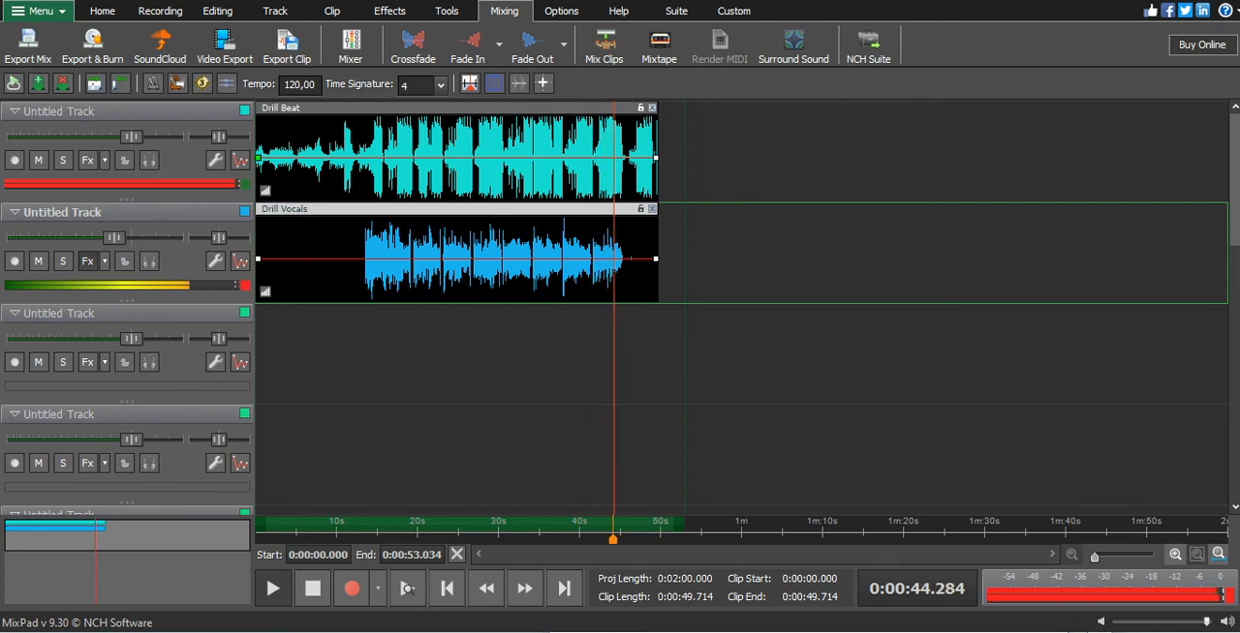
left_click(313, 588)
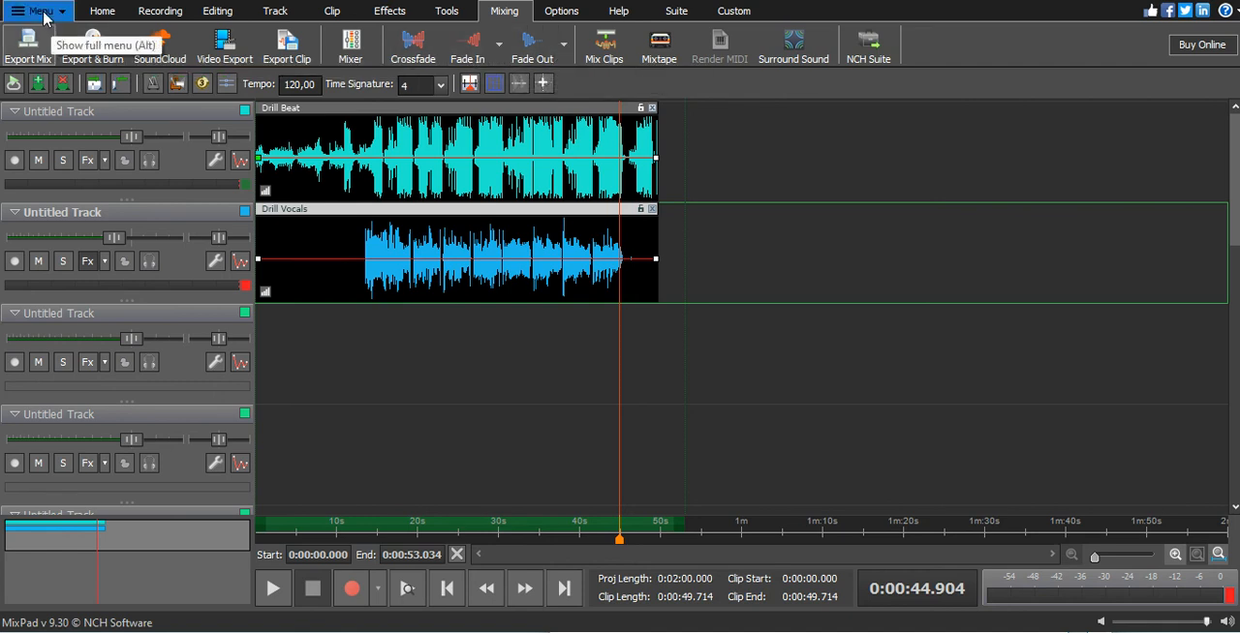
- Move the playhead to about 12.4 s, review the vocal track's effect chain, and inspect the vocal clip
left_click(355, 531)
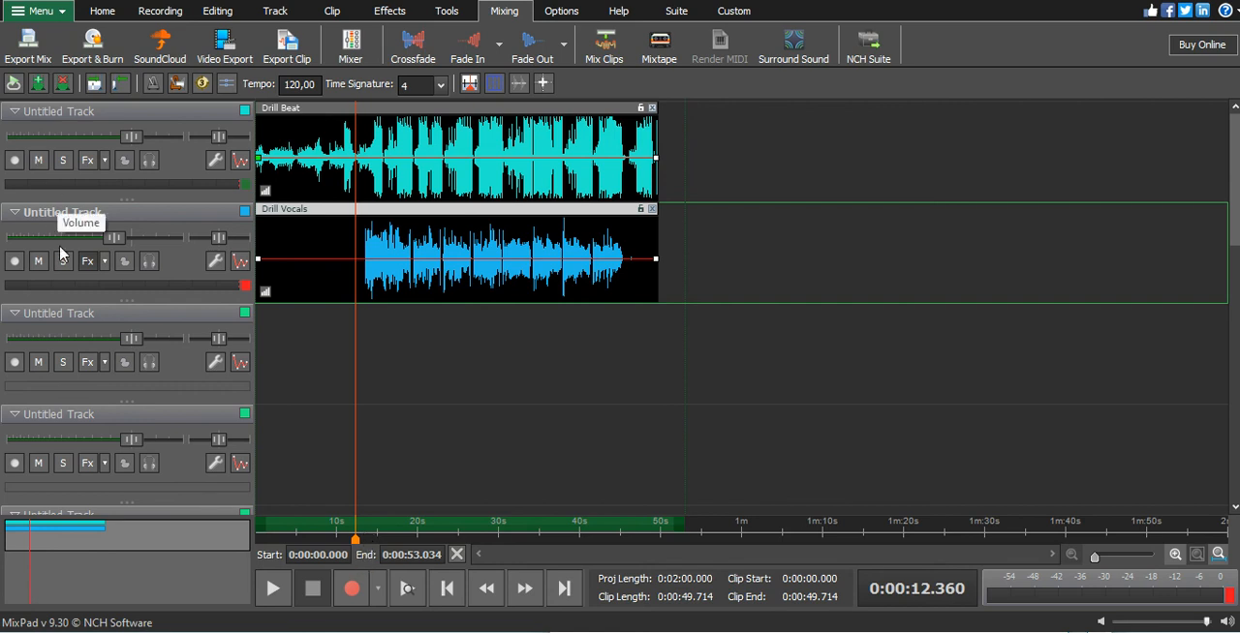
left_click(87, 262)
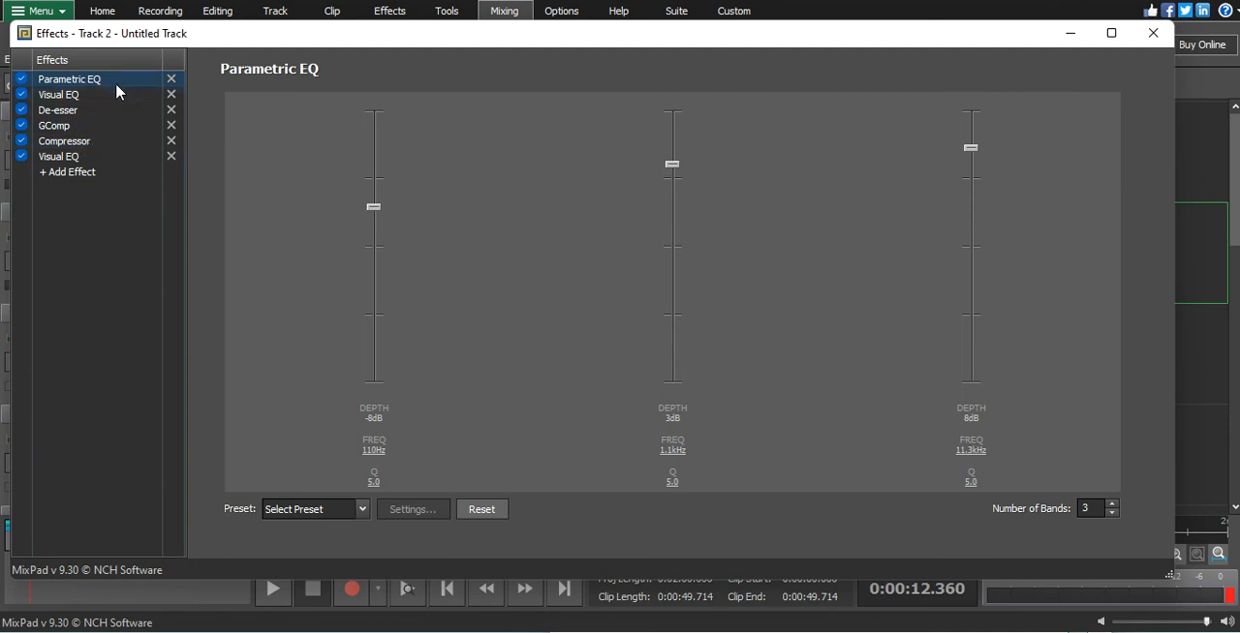
left_click(1152, 33)
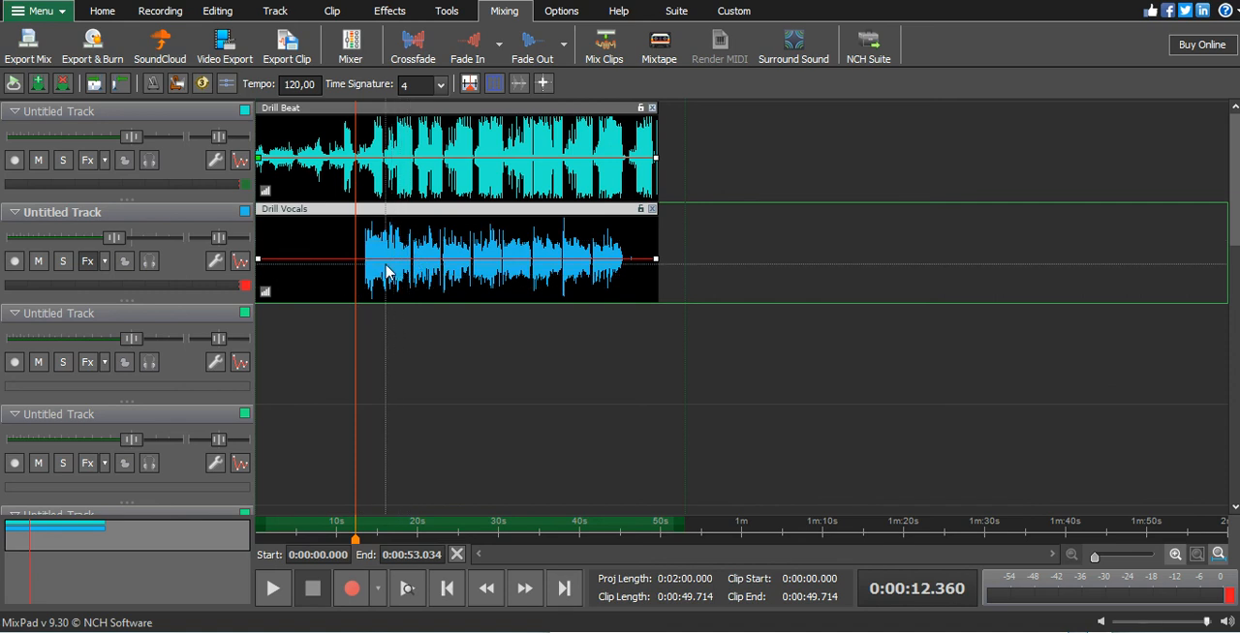
scroll(385, 269, "up", 2)
scroll(387, 269, "down", 2)
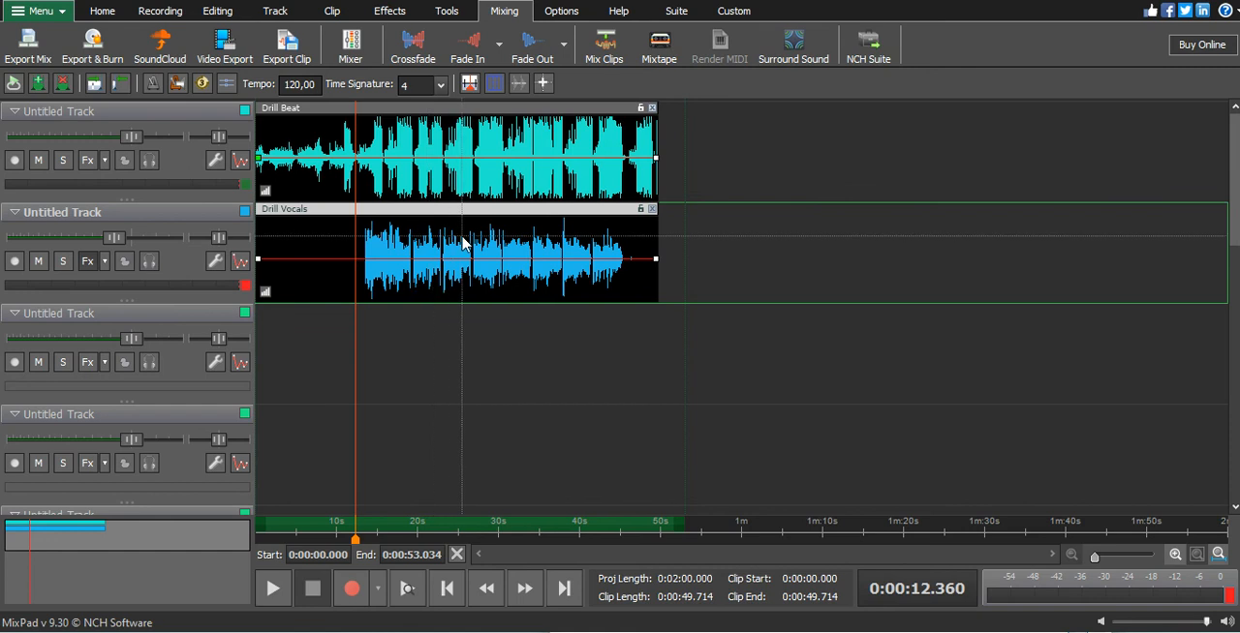
- Play the opening seconds of the mix from the start, stop, and move the playhead to about 13.3 s
left_click_drag(272, 533, 252, 545)
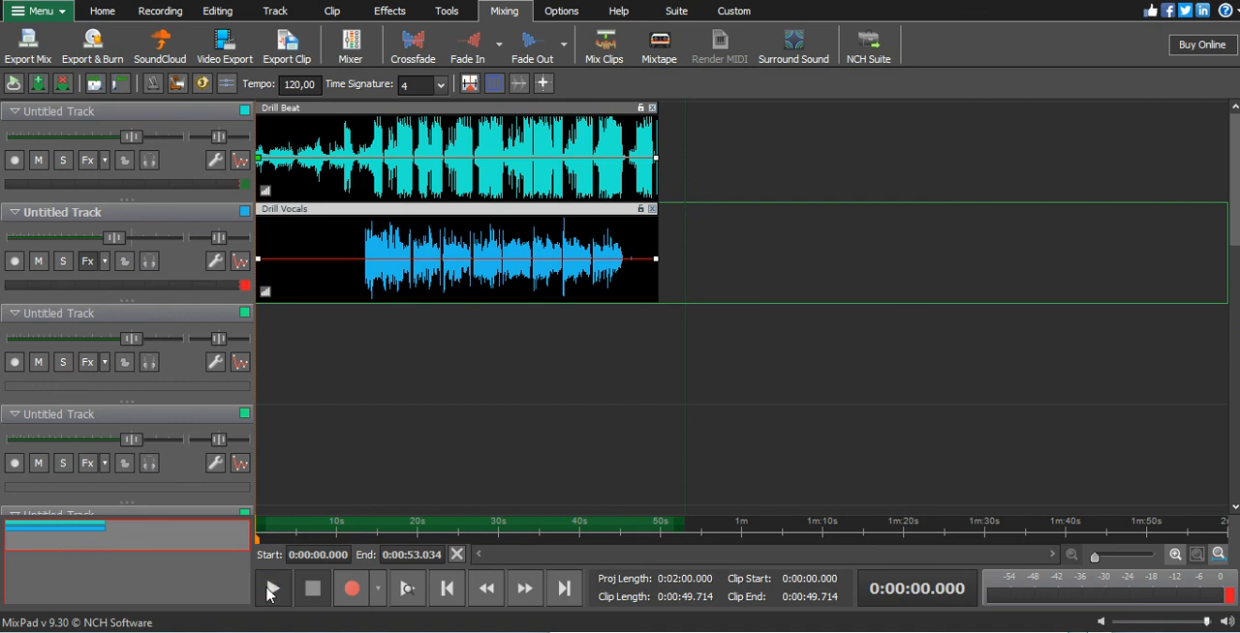
left_click(271, 591)
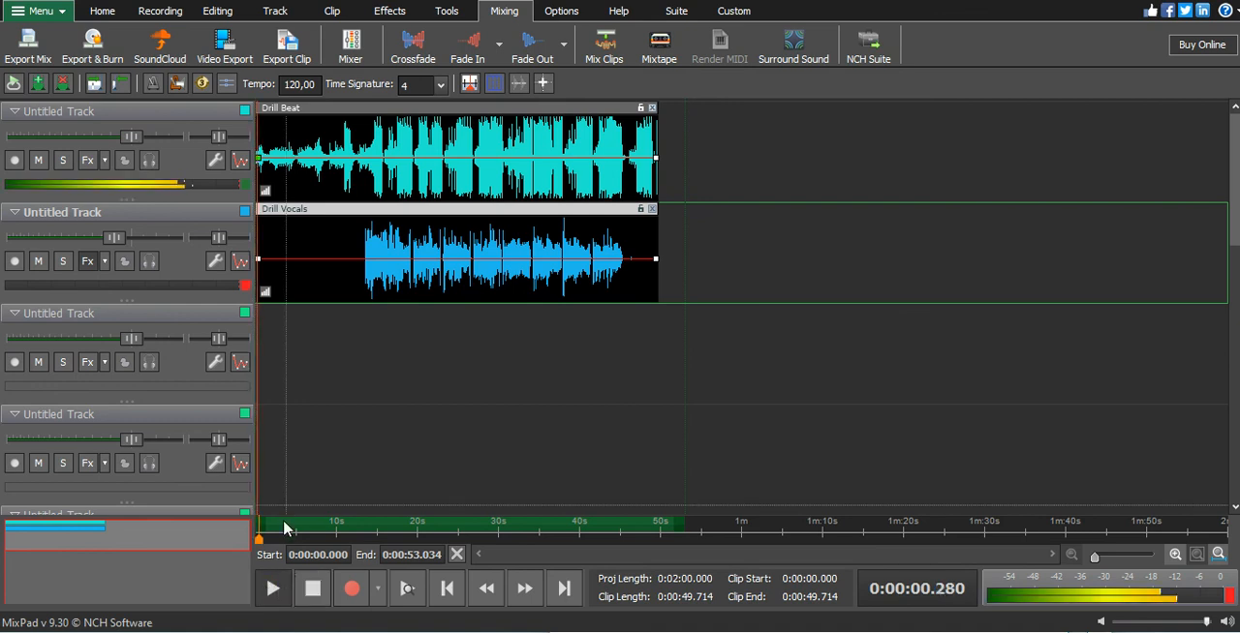
left_click(313, 578)
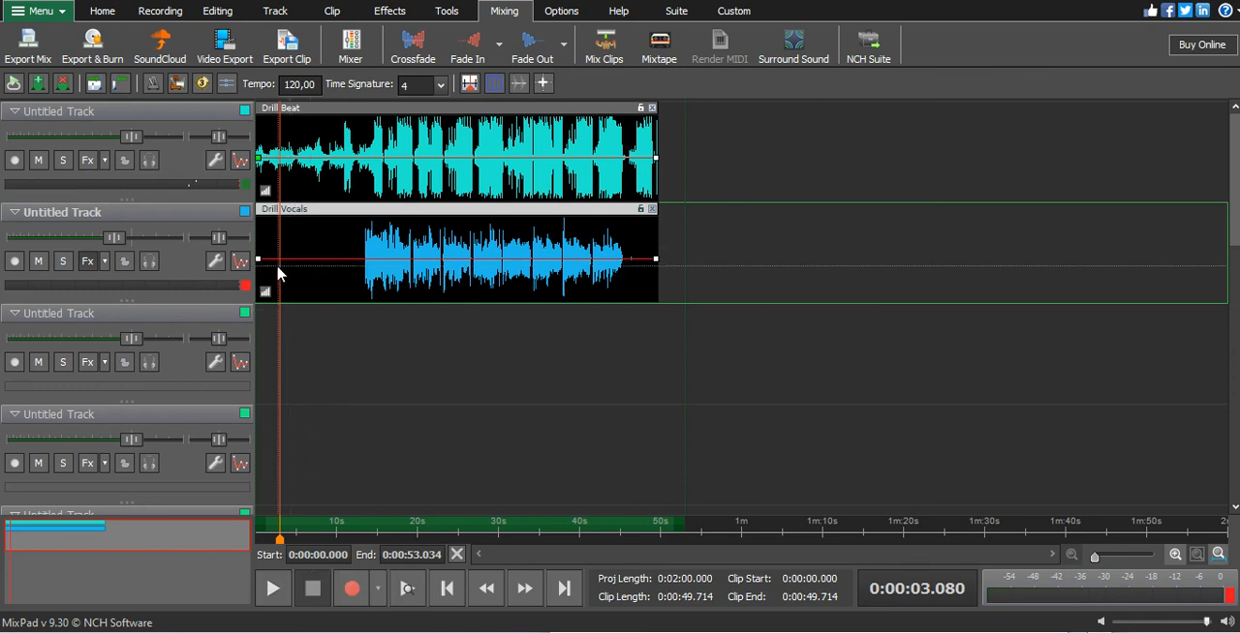
left_click_drag(282, 544, 355, 542)
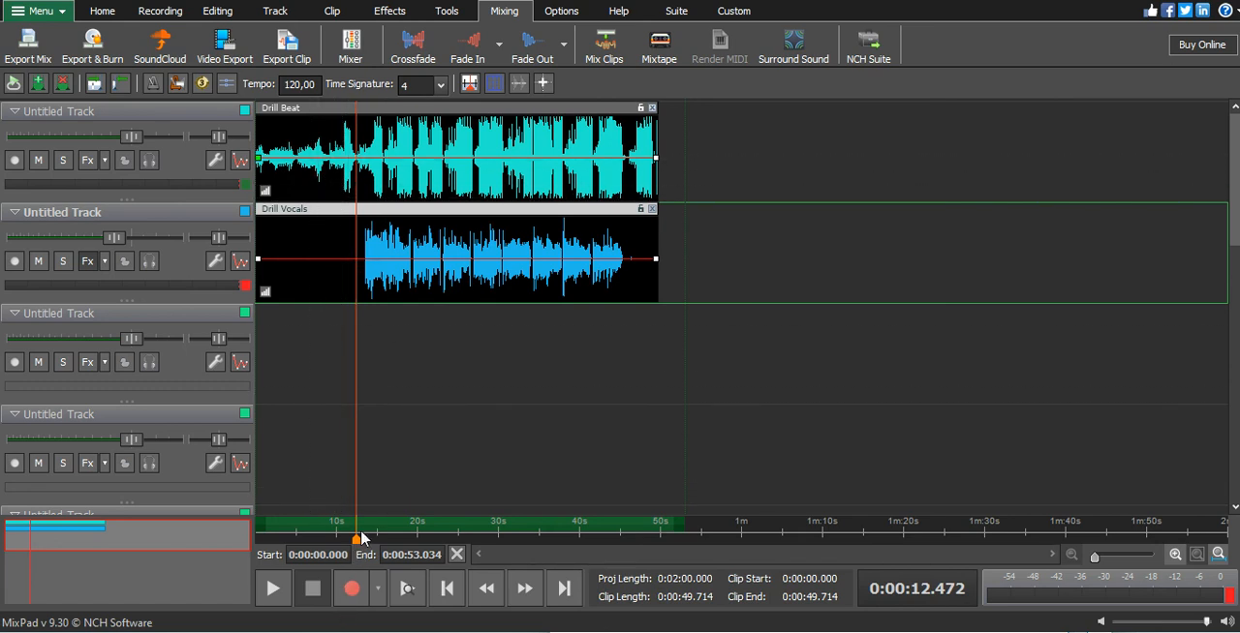
left_click_drag(356, 541, 363, 542)
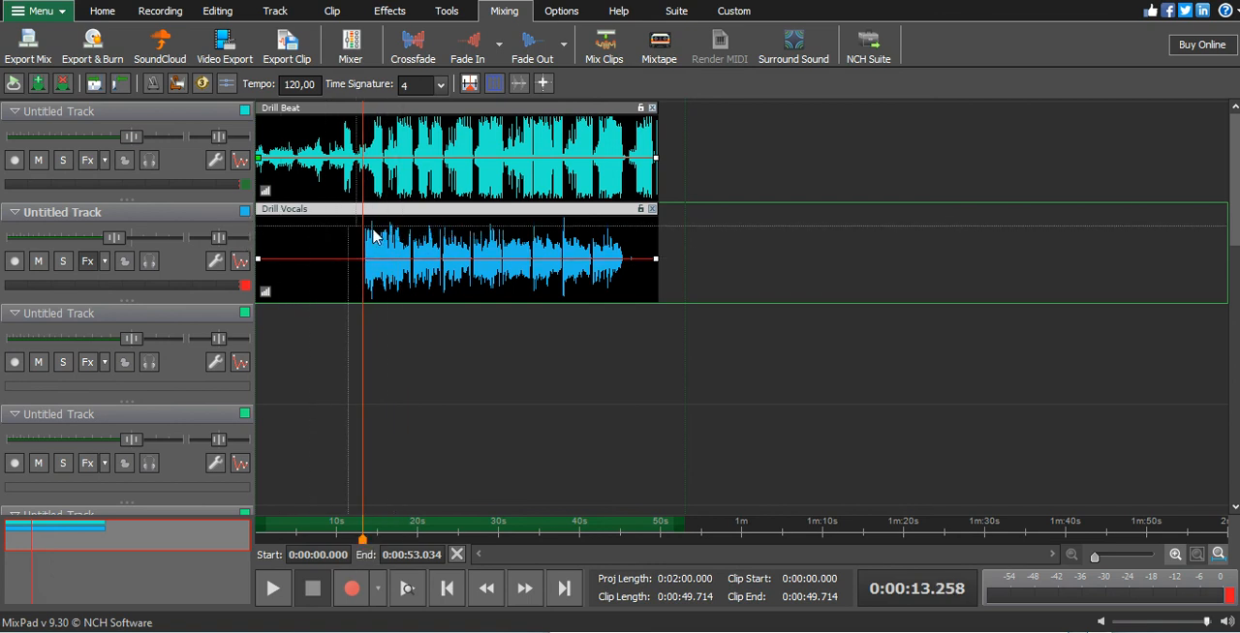
- Add a volume envelope point on the Drill Vocals clip in the silent gap at about 34.3 s
scroll(403, 254, "up", 10)
scroll(504, 266, "down", 10)
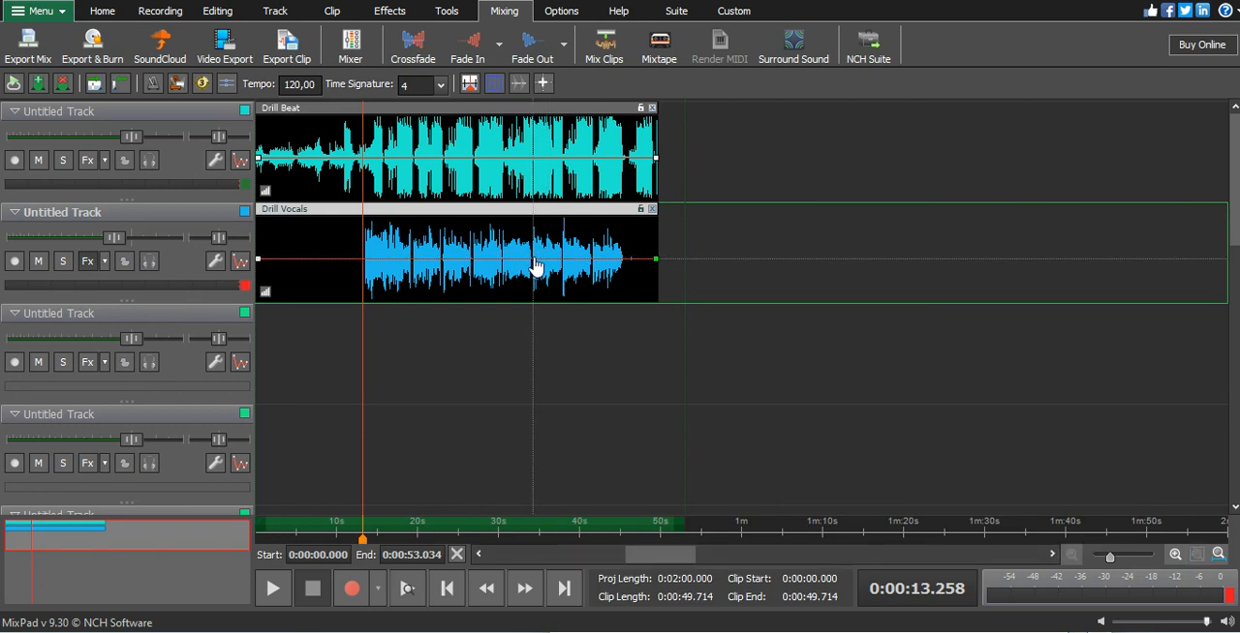
scroll(534, 268, "up", 5)
scroll(533, 268, "up", 3)
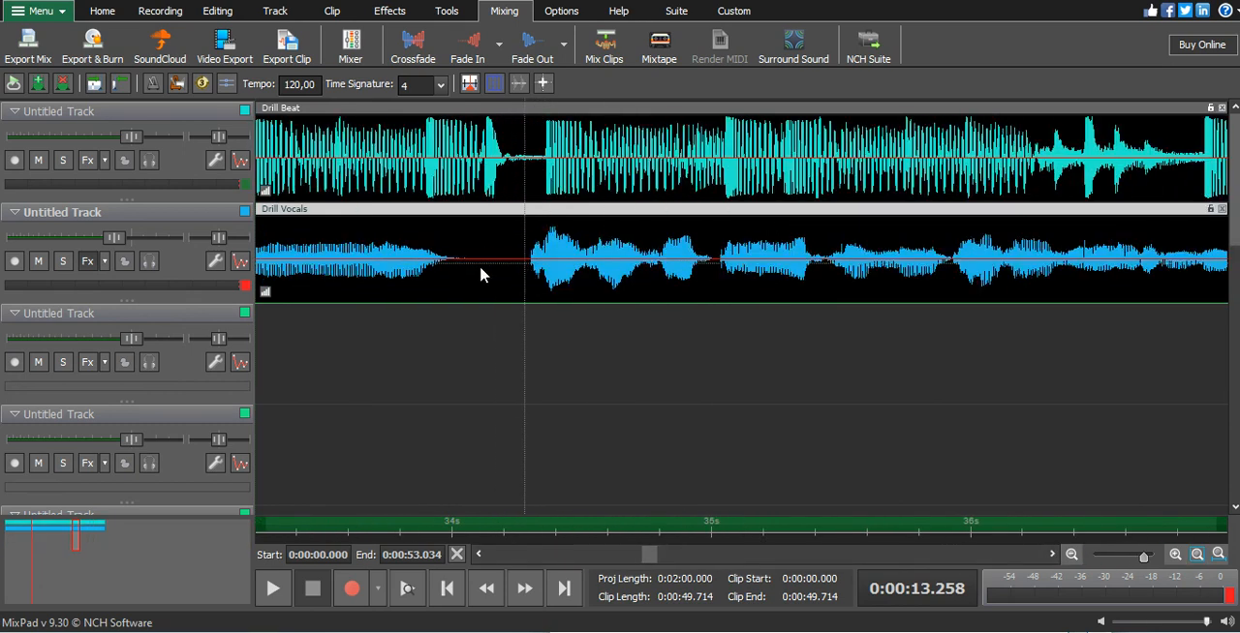
left_click(409, 271)
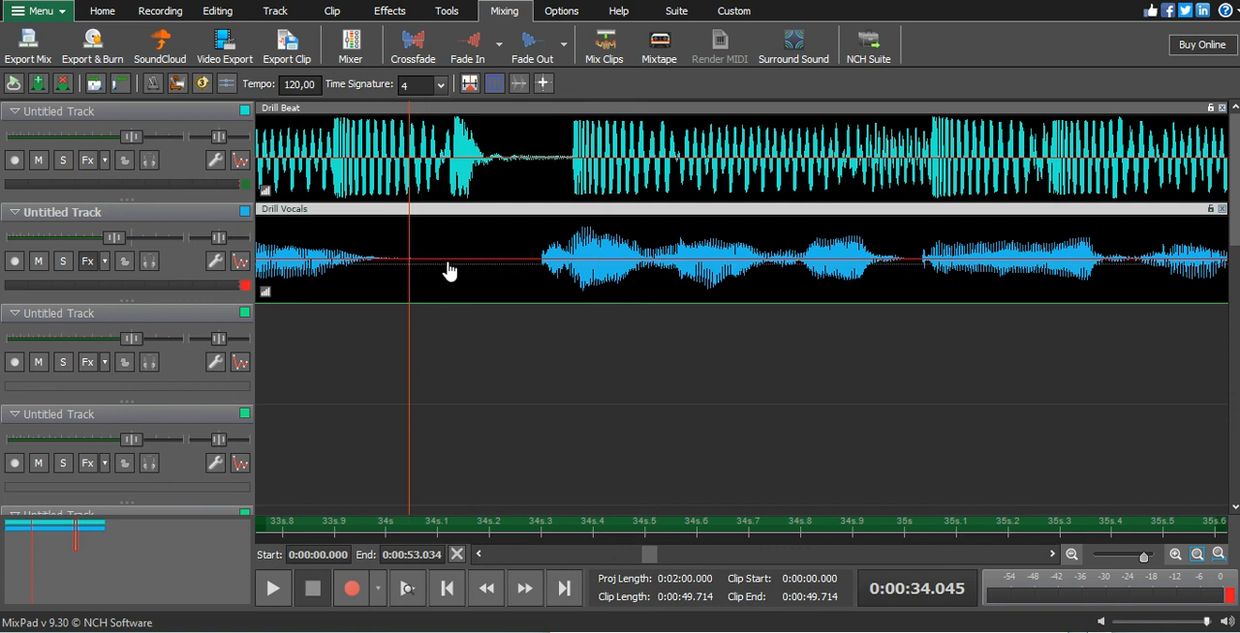
left_click(531, 271)
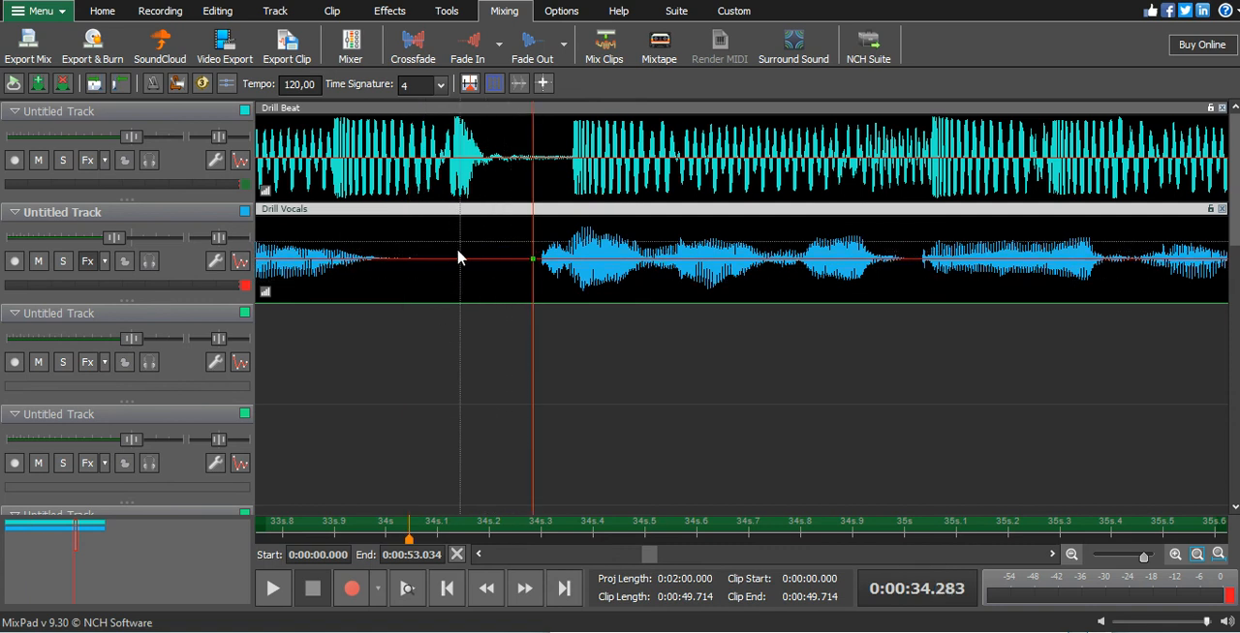
scroll(515, 213, "down", 6)
scroll(516, 213, "down", 2)
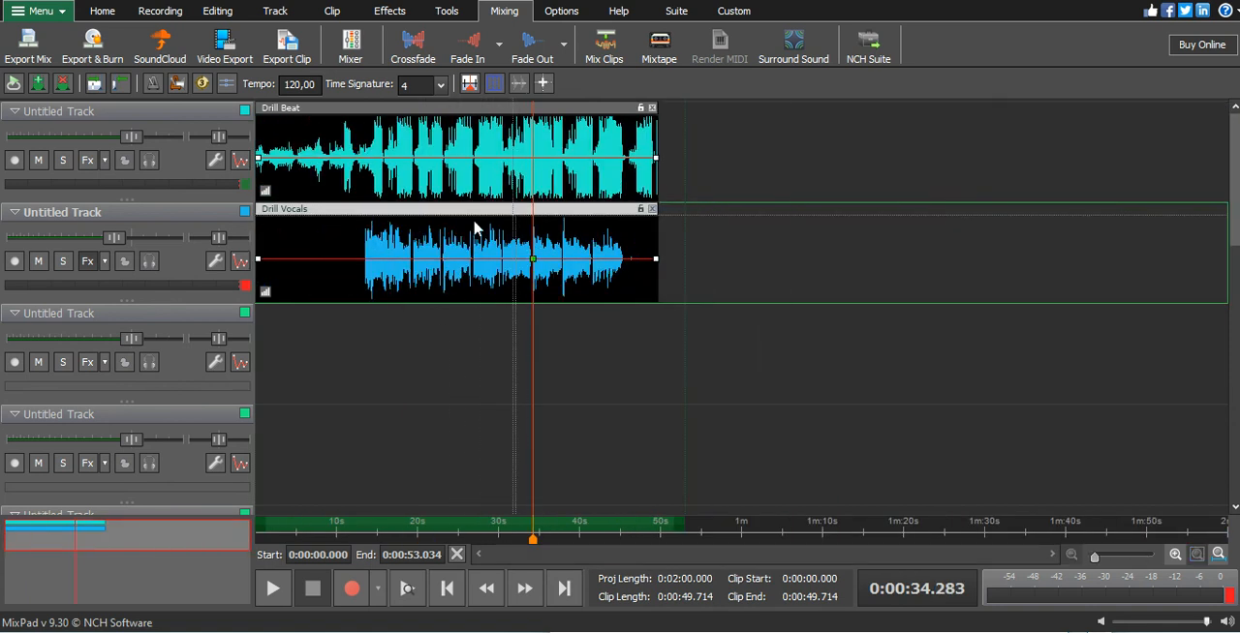
- Add volume envelope points on the Drill Vocals clip at about 2 s and 12.5 s, and lower the clip's start to the minimum level
left_click(272, 269)
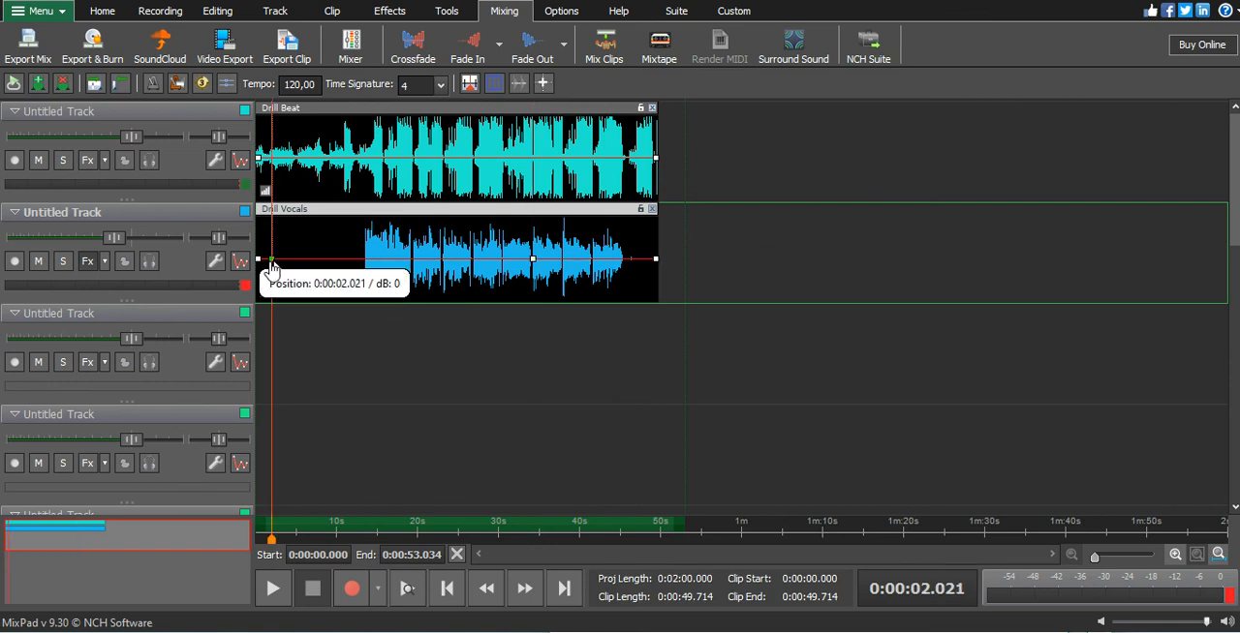
left_click(358, 266)
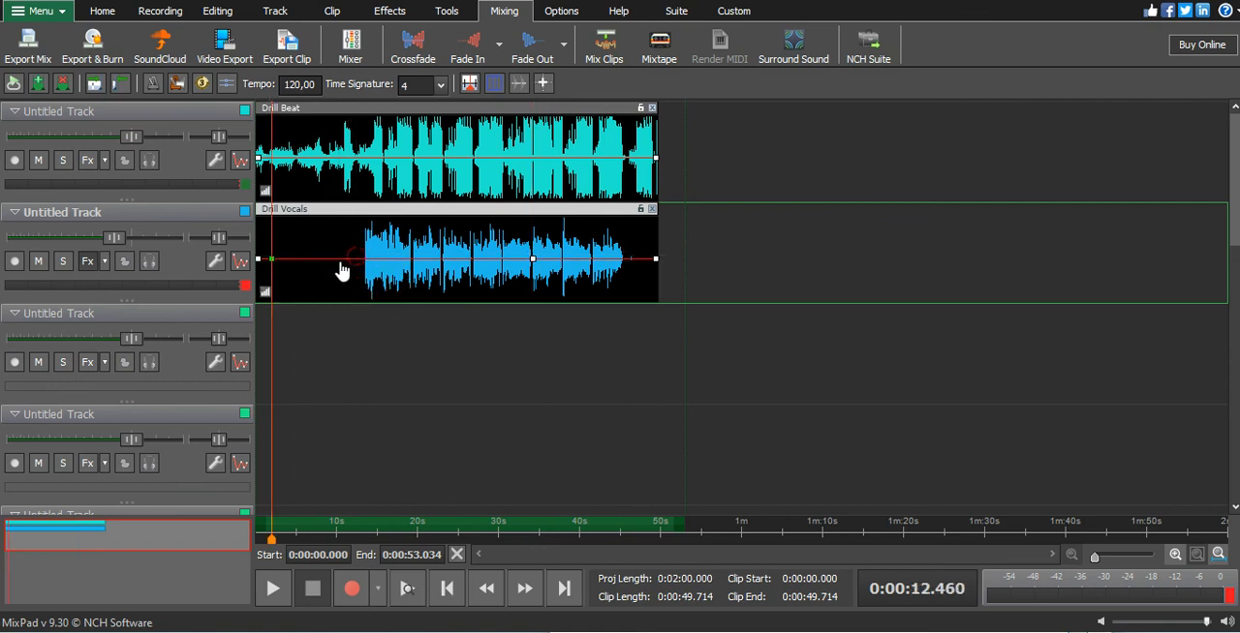
left_click(281, 263)
left_click_drag(263, 284, 231, 335)
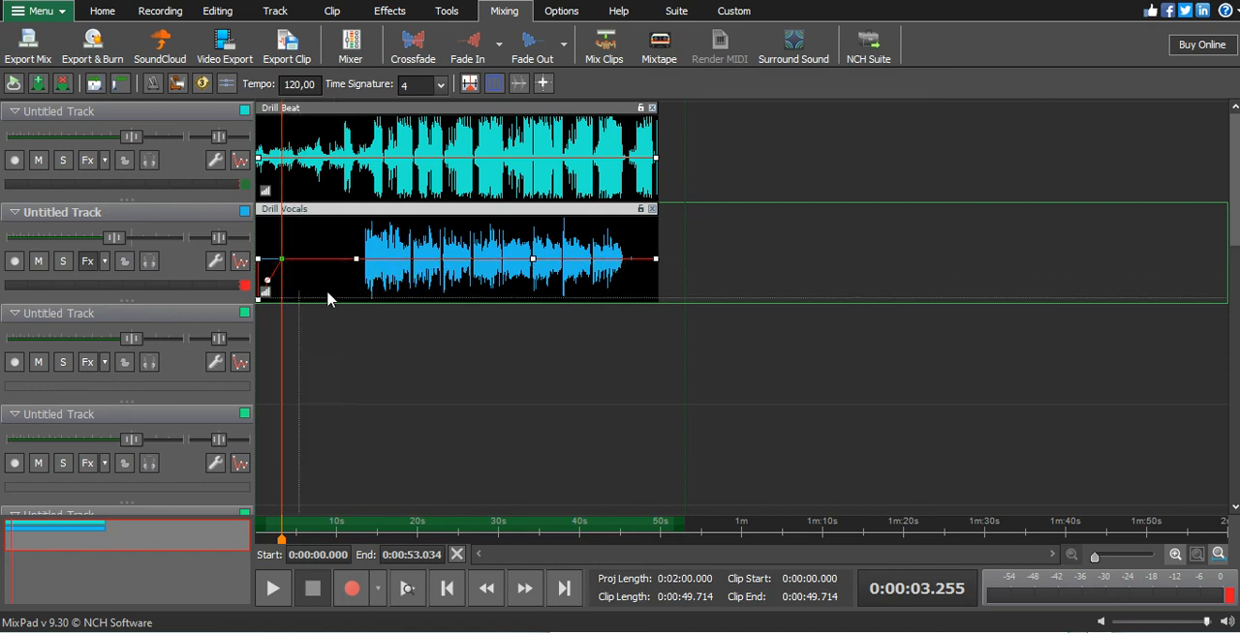
- Move the early fade's end point on the Drill Vocals envelope to about 12.5 s at minimum level, silencing the section before the vocals
left_click(368, 530)
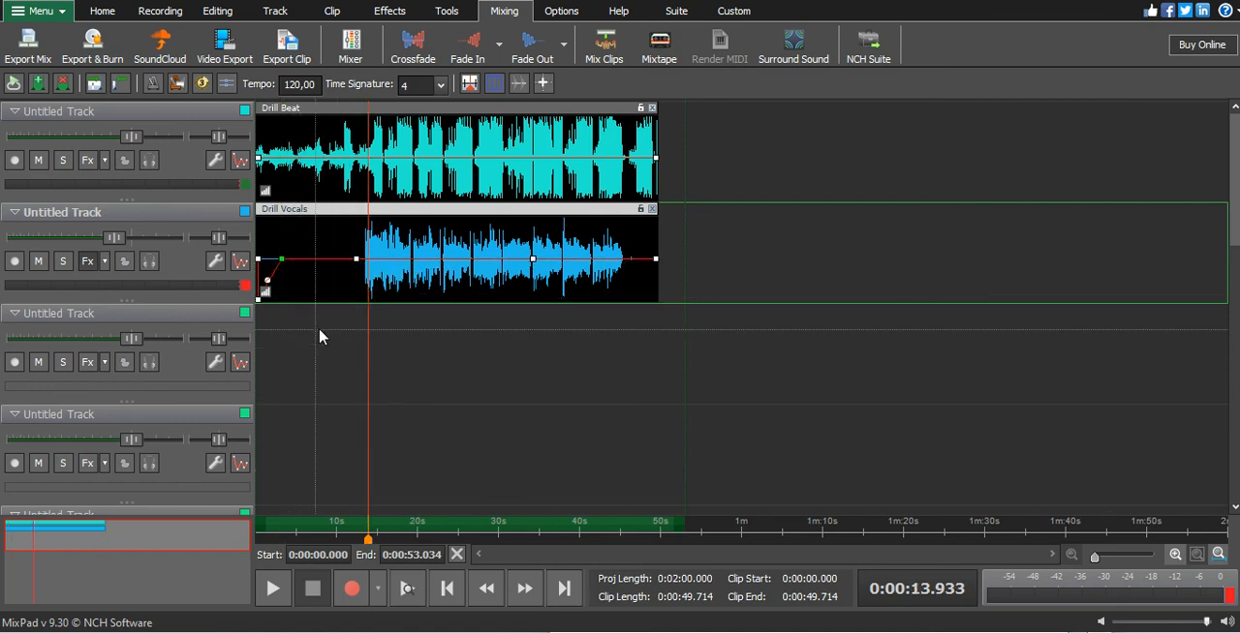
left_click(352, 533)
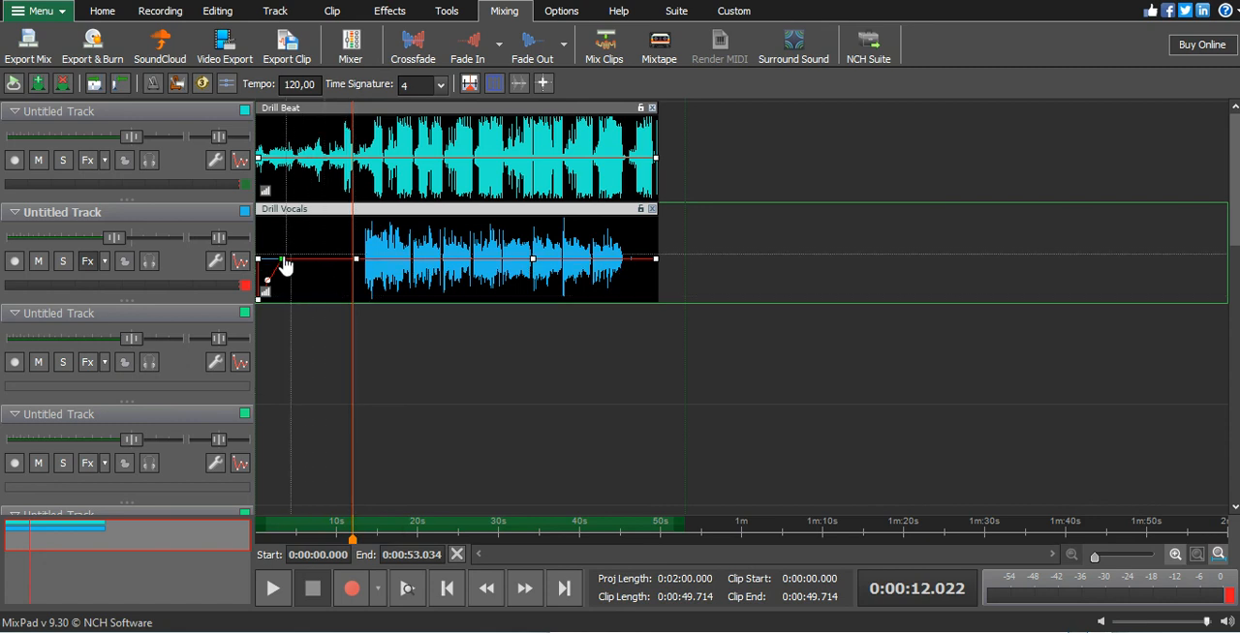
left_click_drag(281, 259, 363, 383)
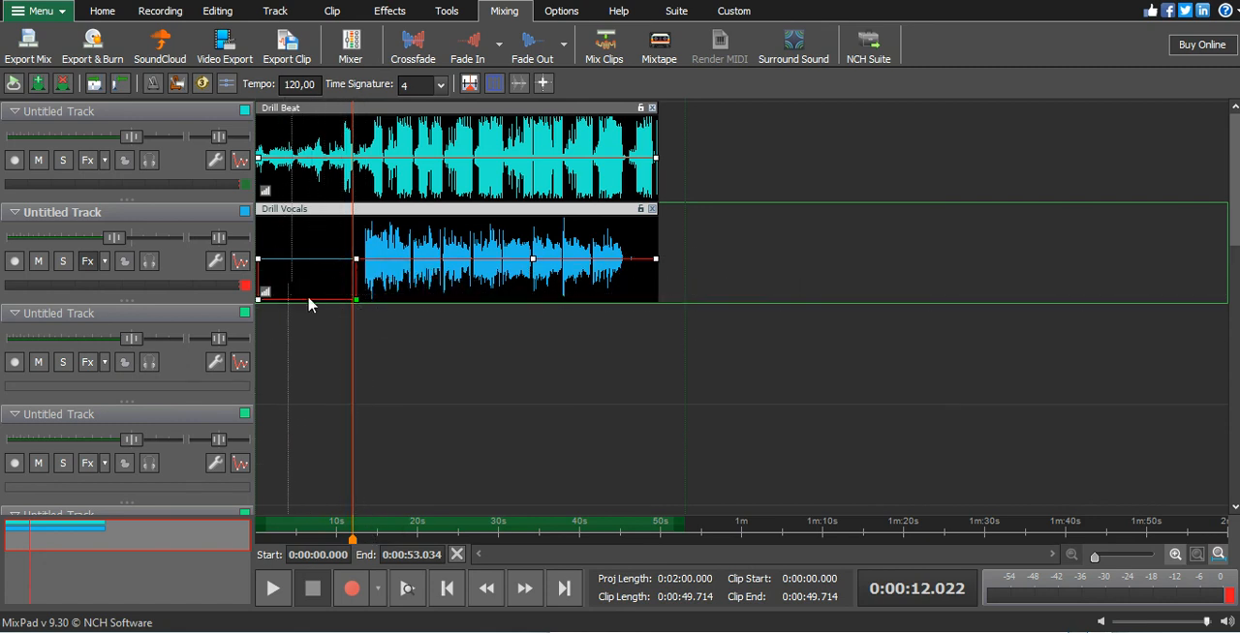
left_click_drag(360, 517, 269, 523)
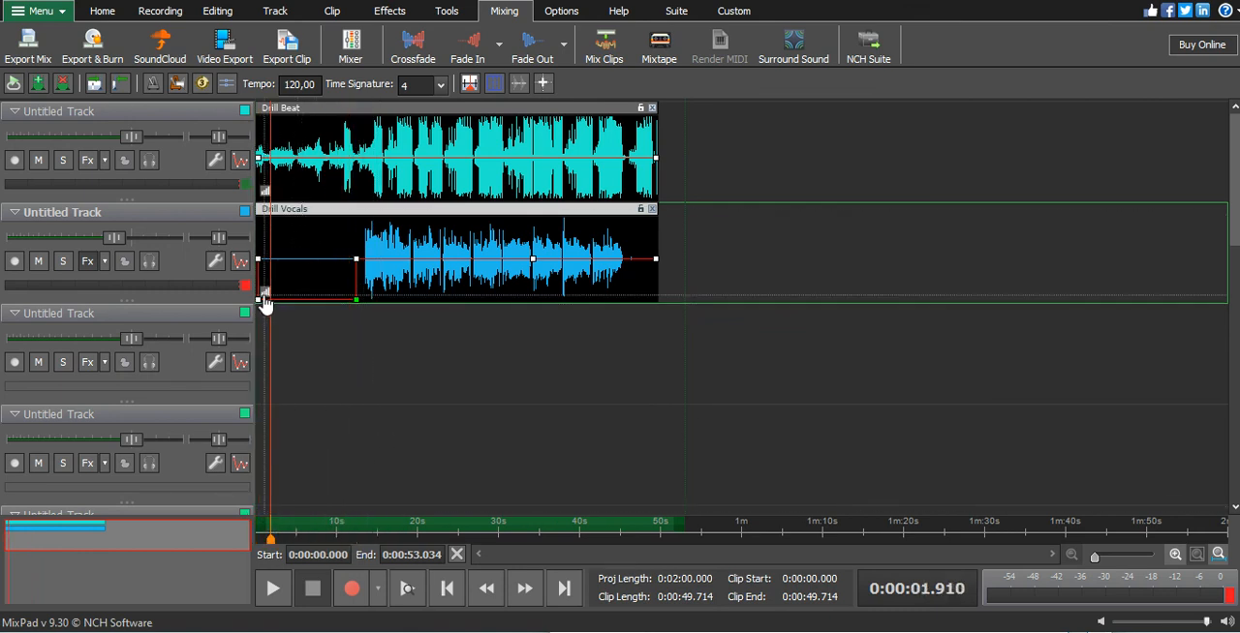
left_click_drag(274, 300, 216, 299)
- Shift the vocal envelope's return to full level to about 20 s, keeping the minimum level up to that point
left_click_drag(357, 261, 398, 281)
left_click(346, 532)
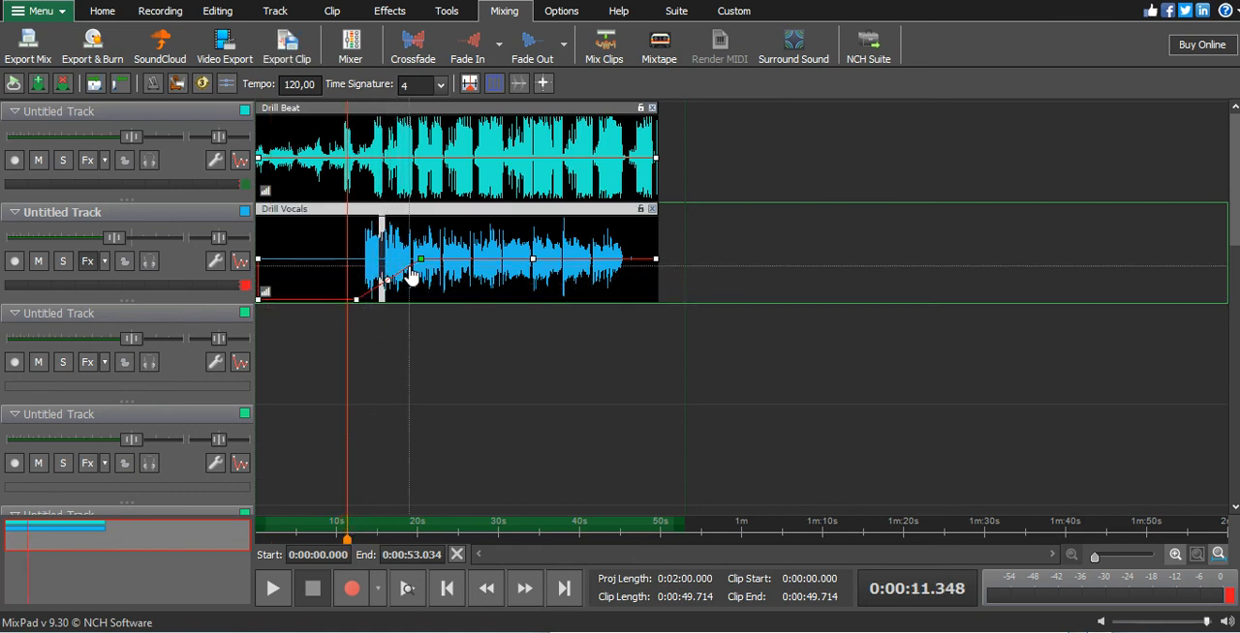
left_click(402, 272)
left_click_drag(405, 280, 431, 360)
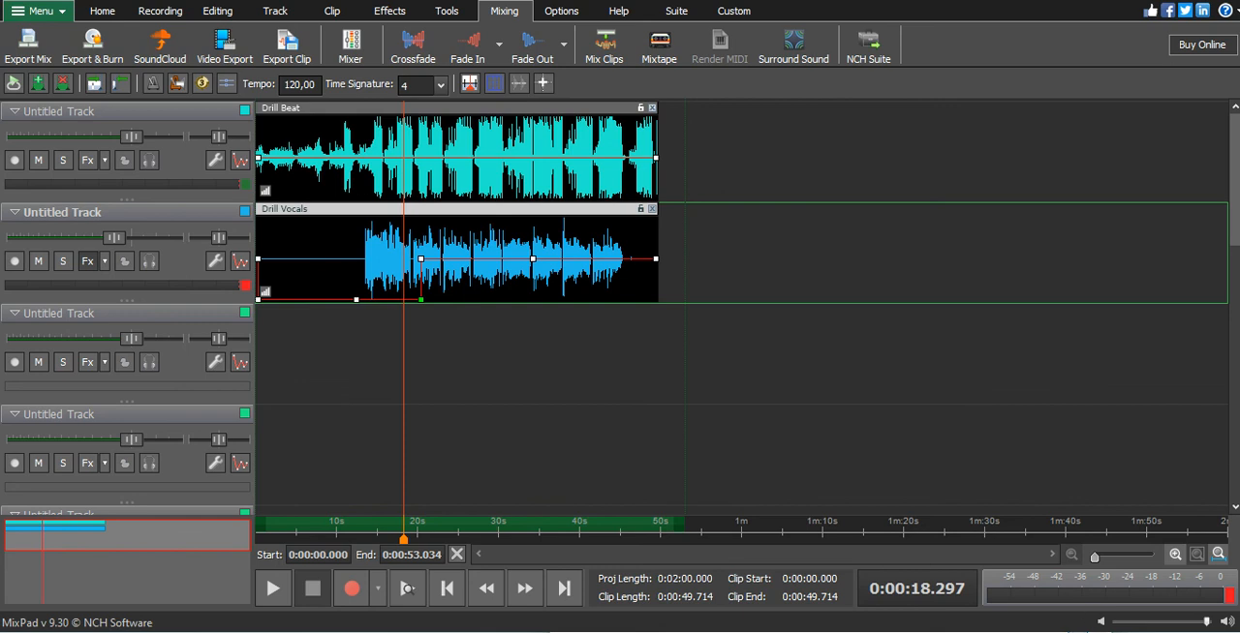
left_click(989, 632)
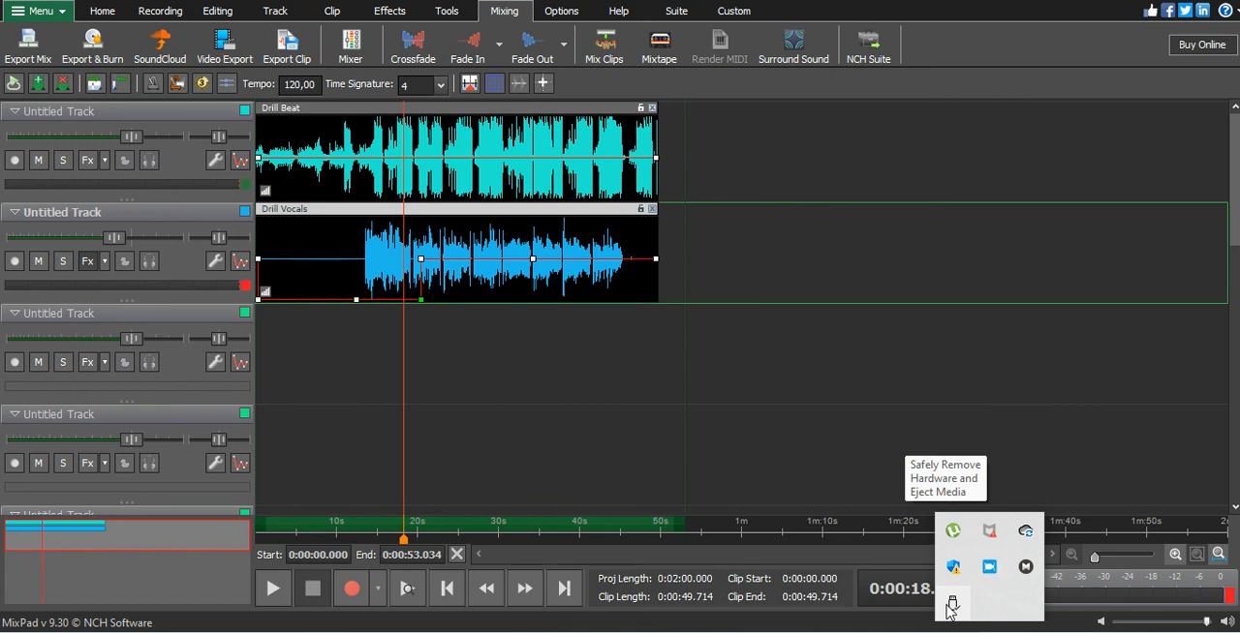
left_click(989, 570)
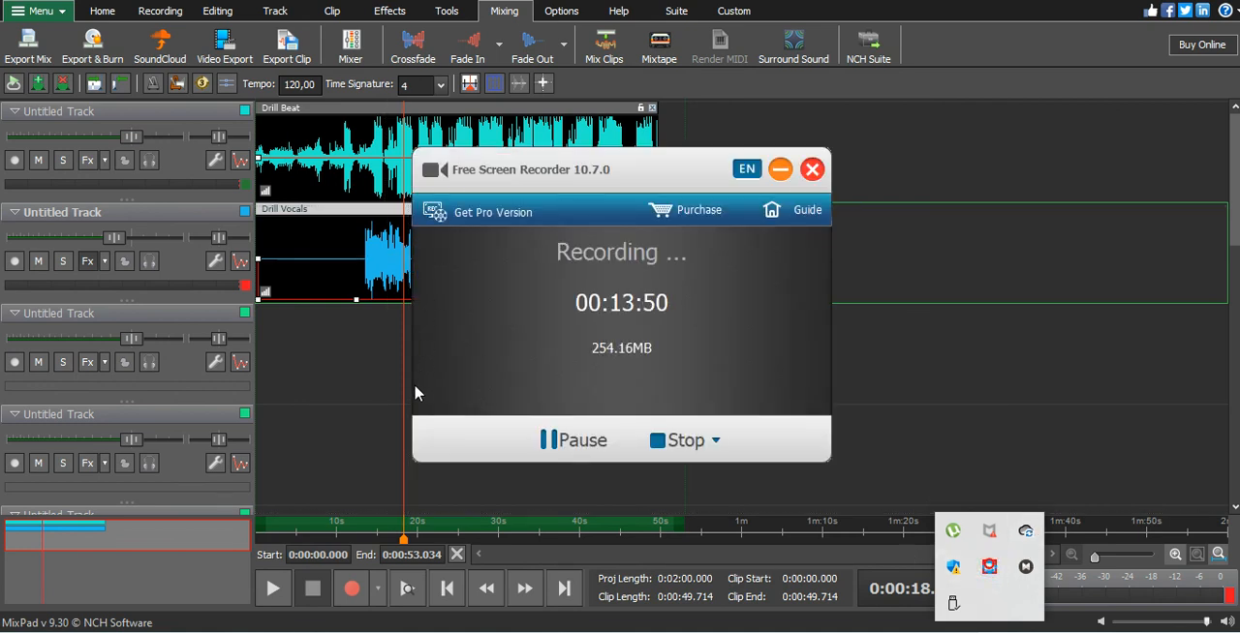